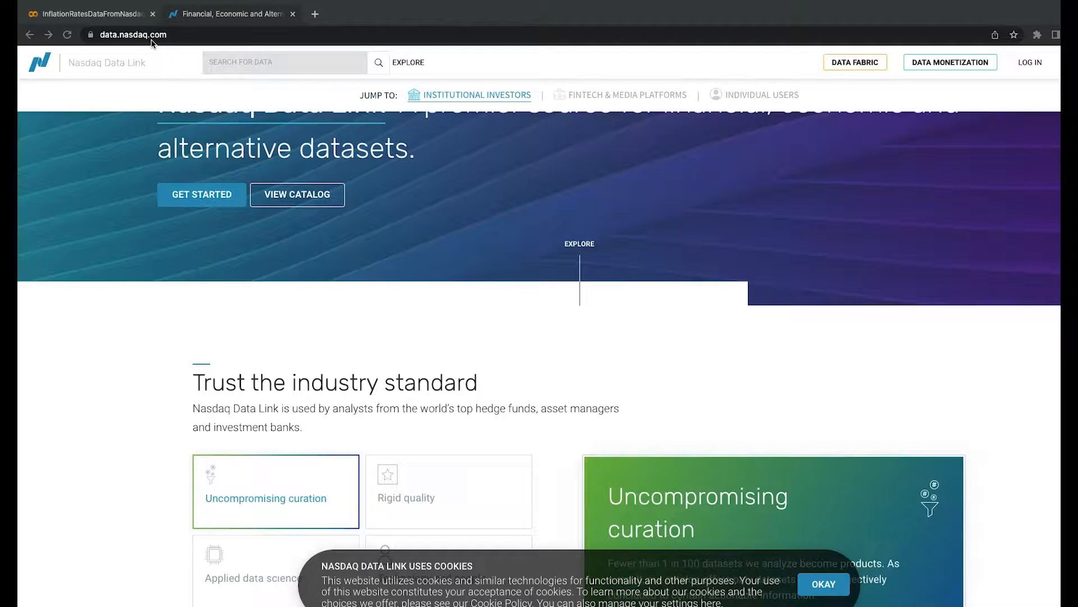
# Step: Bring the inflation notebook's python-decouple install and API-key setup cells back into view
pyautogui.click(120, 19)
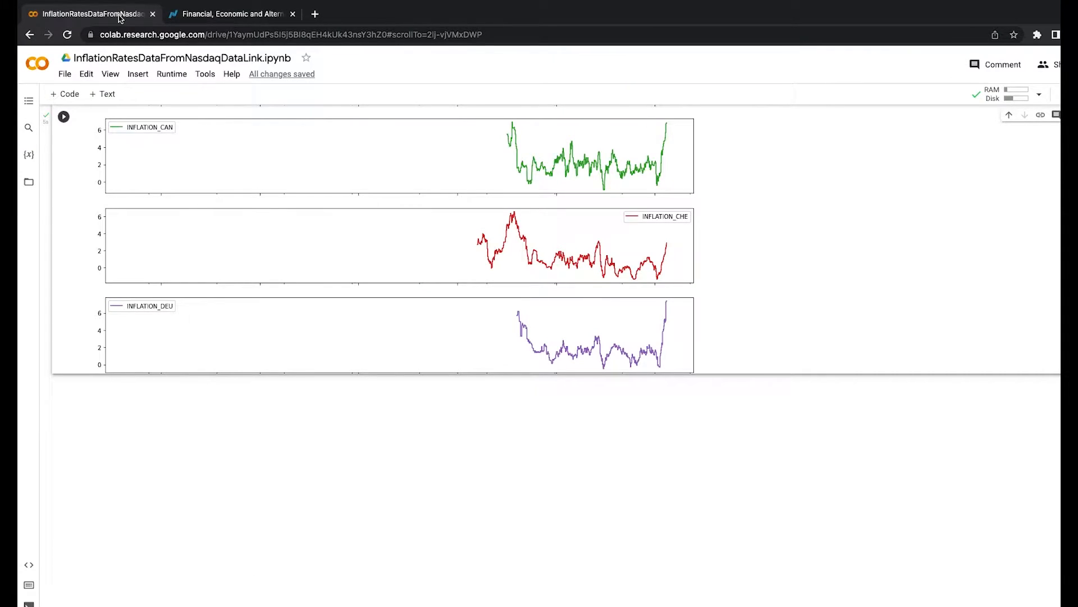
pyautogui.scroll(10, 210, 135)
pyautogui.scroll(10, 211, 135)
pyautogui.scroll(15, 210, 136)
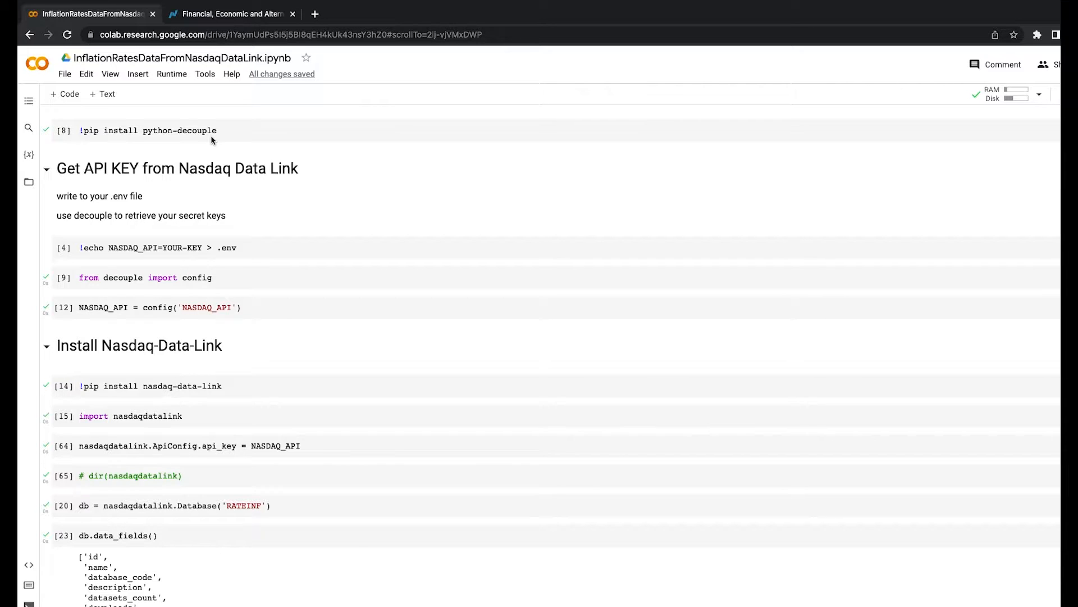
pyautogui.scroll(-1, 228, 295)
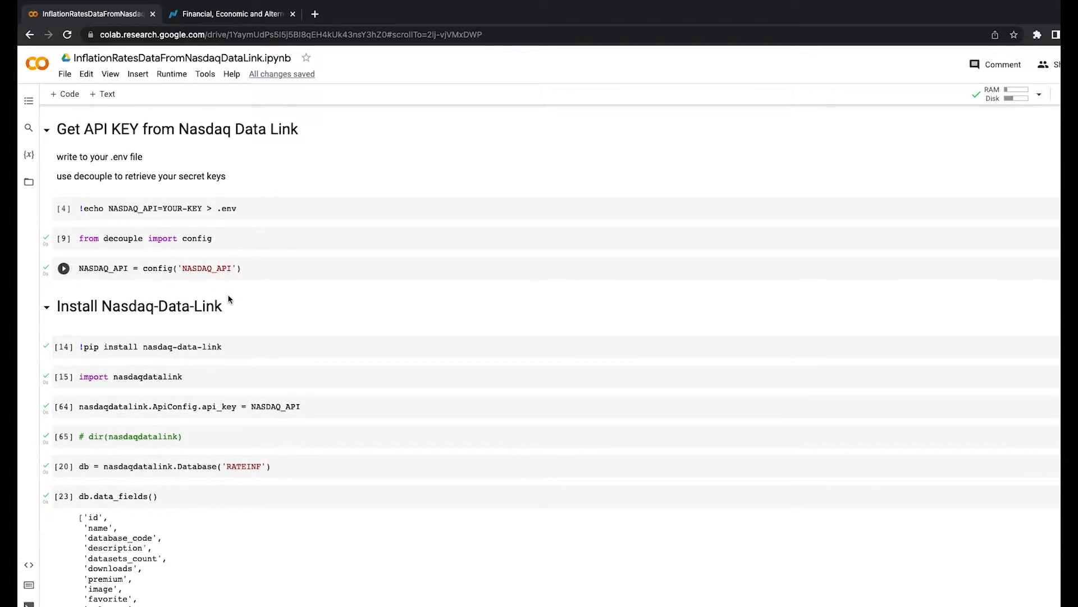
pyautogui.scroll(-3, 228, 295)
pyautogui.scroll(-4, 228, 295)
pyautogui.scroll(5, 228, 295)
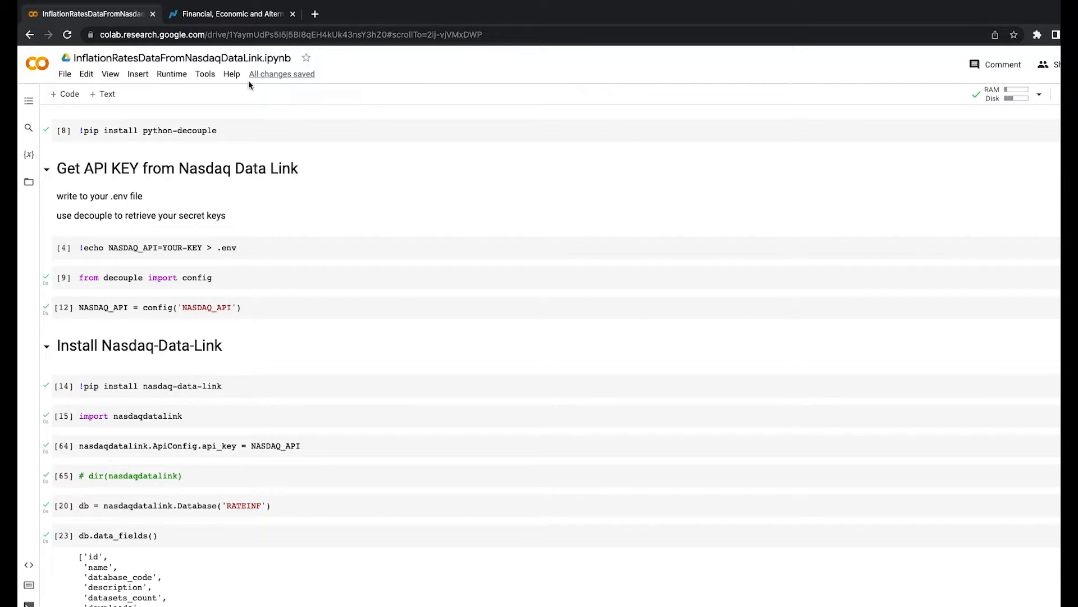
# Step: Sign in to Nasdaq Data Link and view the account profile page holding the API key, then return to Colab
pyautogui.click(240, 25)
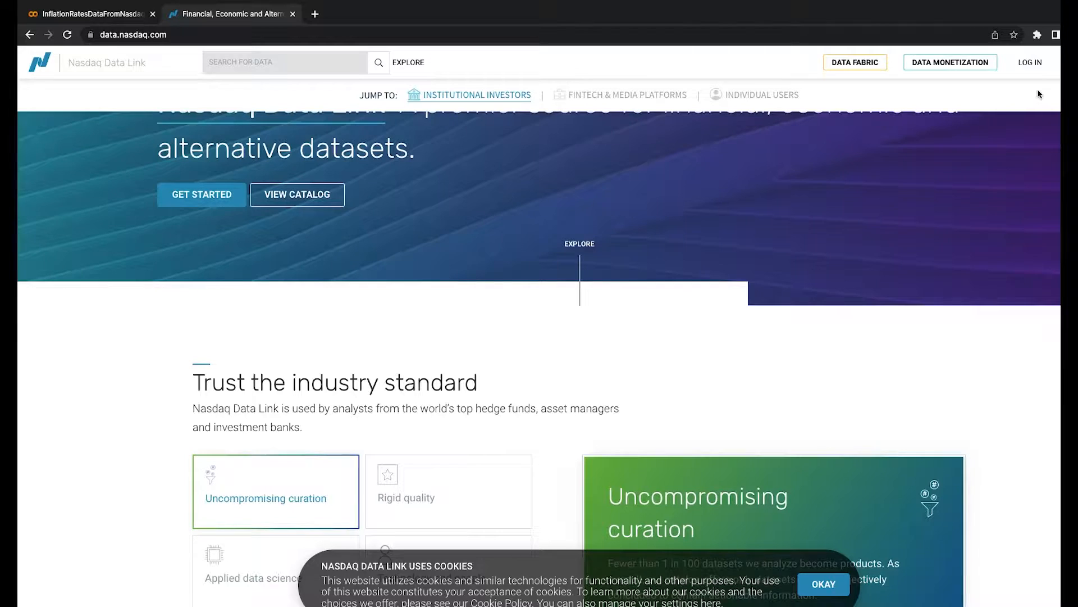
pyautogui.click(1035, 70)
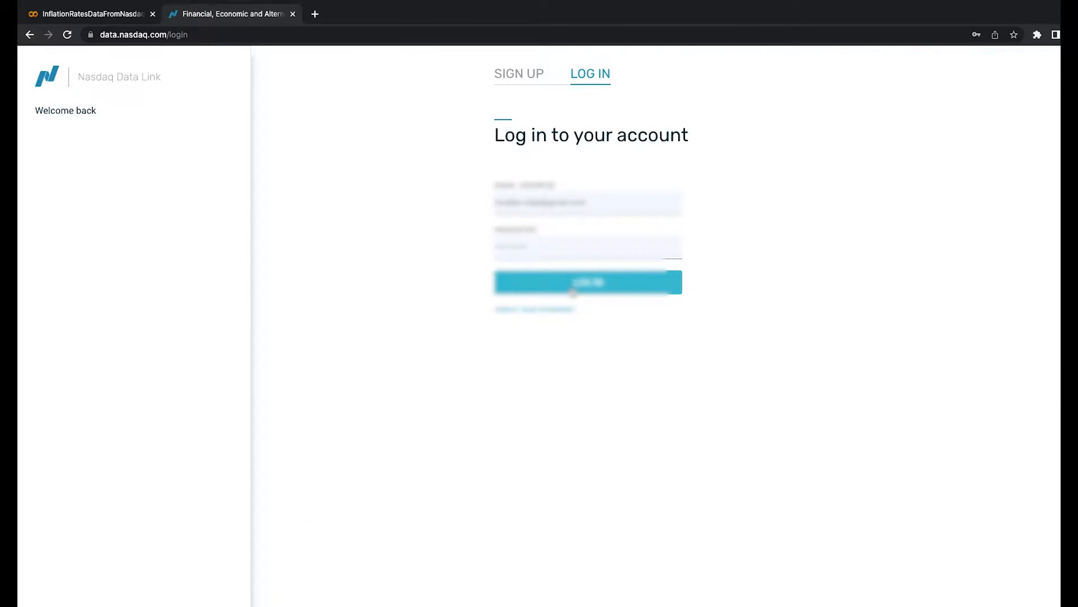
pyautogui.click(573, 288)
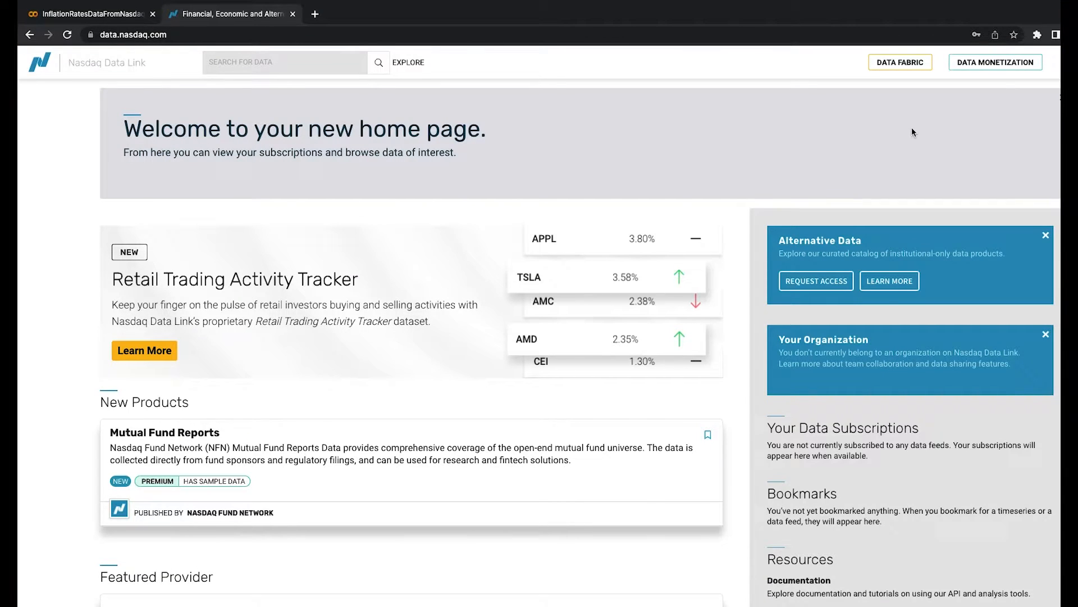
pyautogui.click(1059, 63)
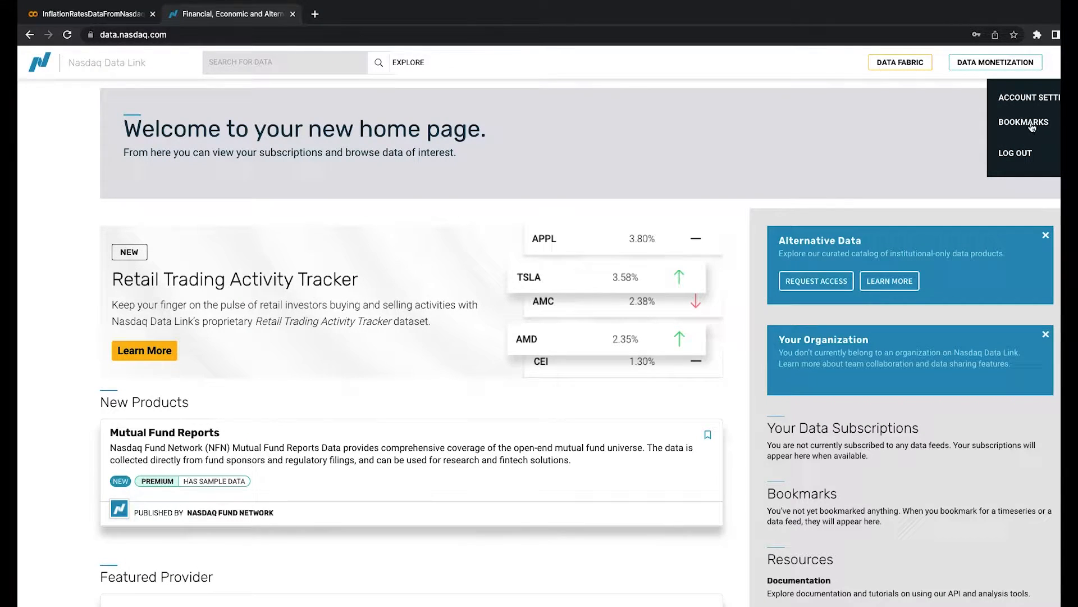
pyautogui.click(1043, 100)
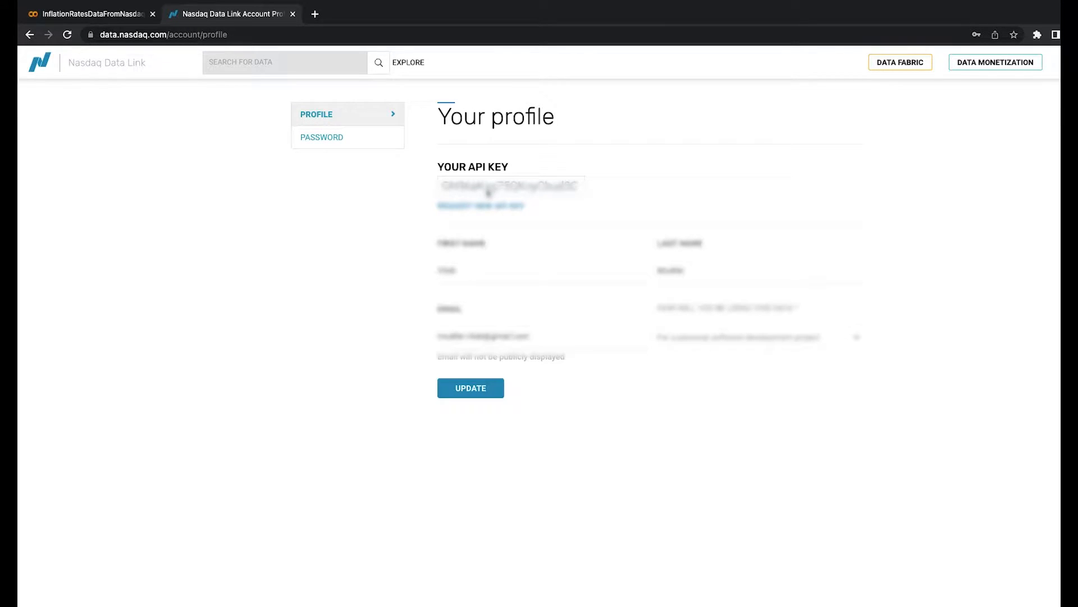
pyautogui.click(112, 15)
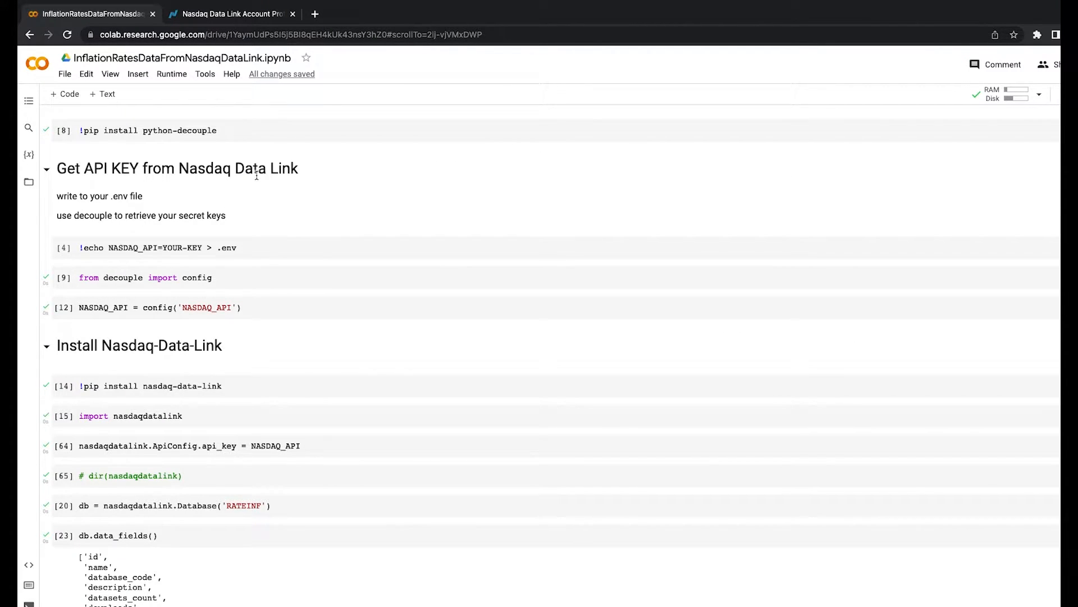
pyautogui.scroll(-1, 248, 181)
pyautogui.scroll(1, 245, 192)
# Step: Clear the YOUR-KEY value after NASDAQ_API= in the .env echo command
pyautogui.click(234, 132)
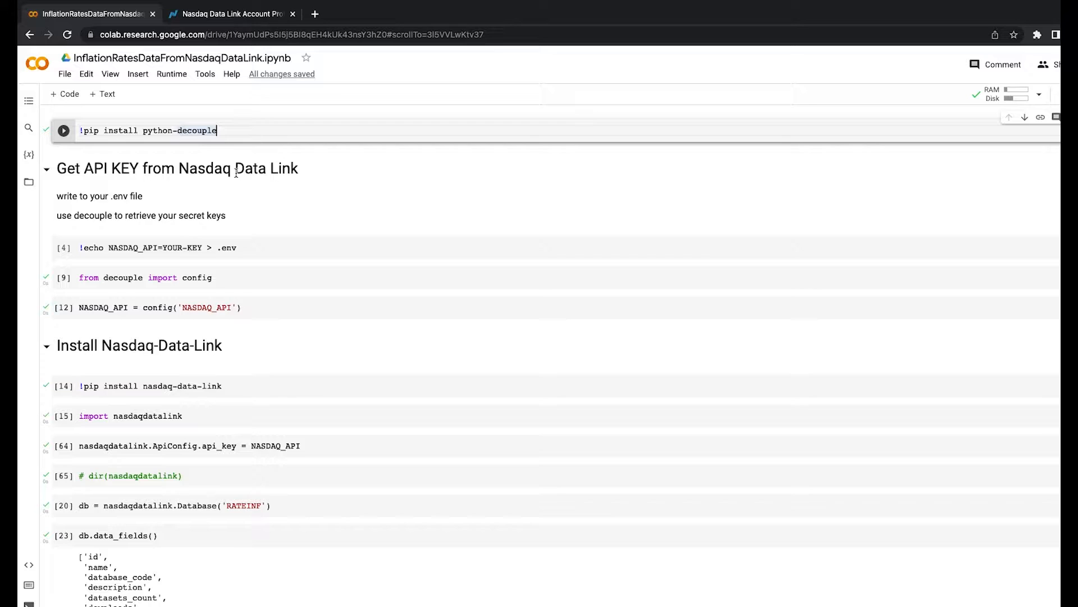
pyautogui.scroll(-1, 251, 205)
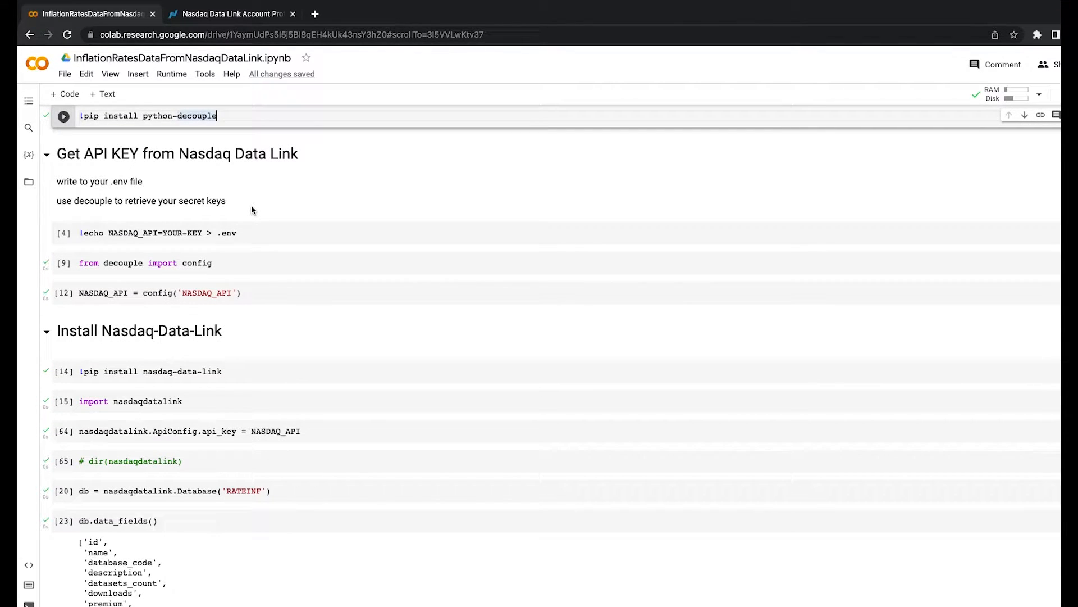
pyautogui.moveTo(159, 248)
pyautogui.moveTo(202, 236); pyautogui.dragTo(164, 234)
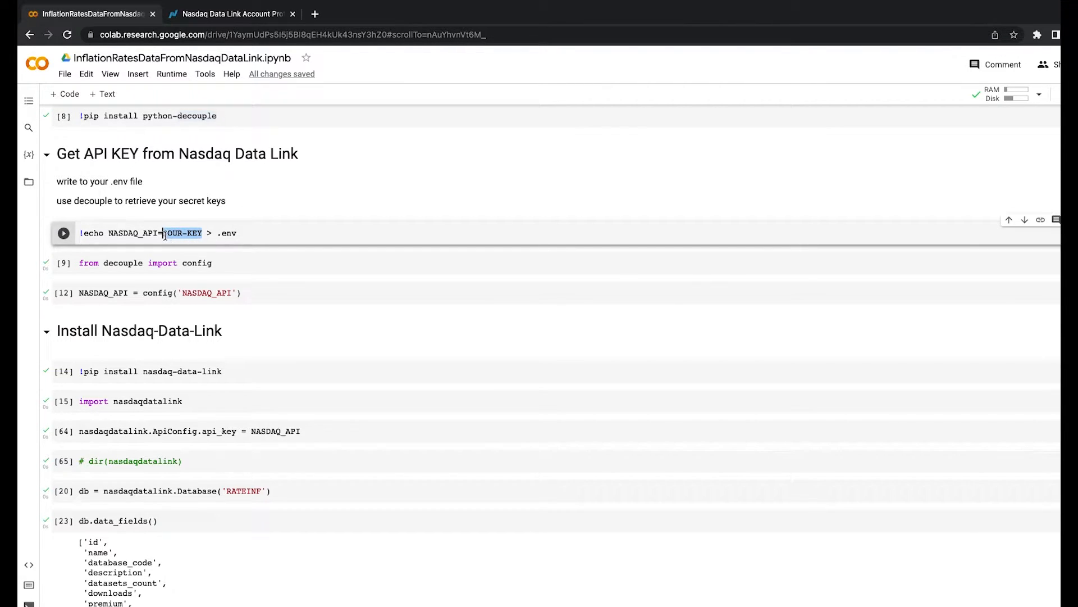
pyautogui.write('gd')
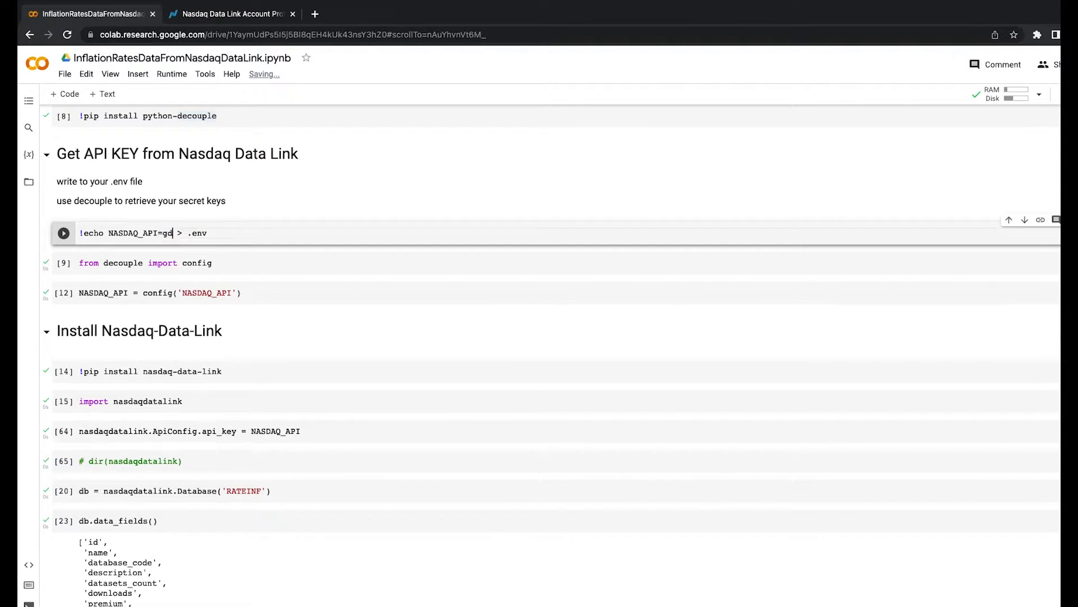
pyautogui.write('hsgdhsg')
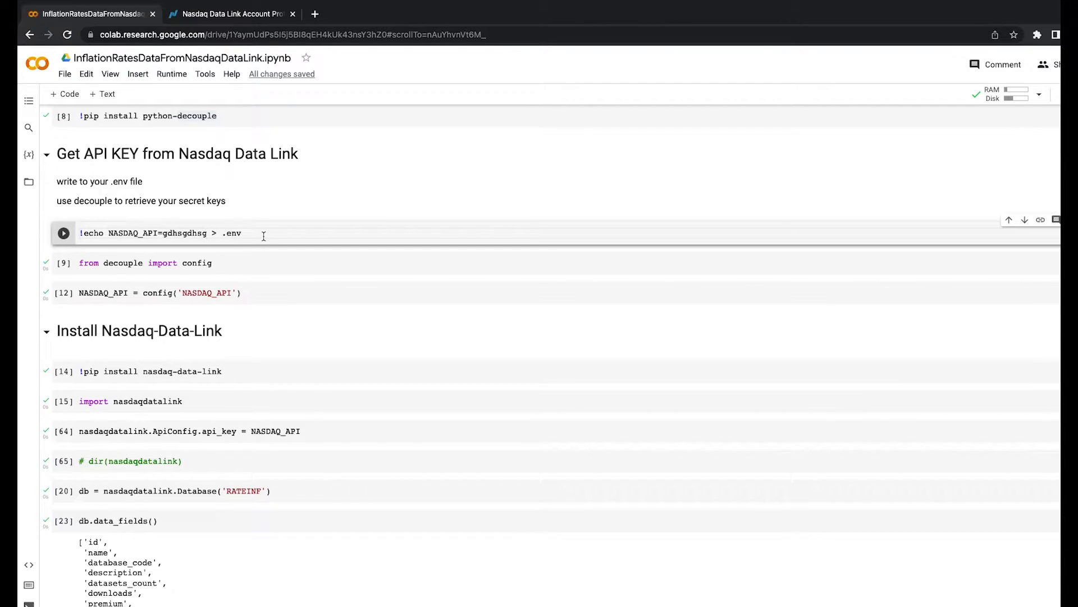
pyautogui.press('BackSpace')
pyautogui.press('BackSpace')
pyautogui.press('BackSpace')
pyautogui.press('BackSpace')
pyautogui.press('BackSpace')
pyautogui.press('BackSpace')
pyautogui.press('BackSpace')
pyautogui.press('BackSpace')
pyautogui.press('BackSpace')
pyautogui.moveTo(223, 375)
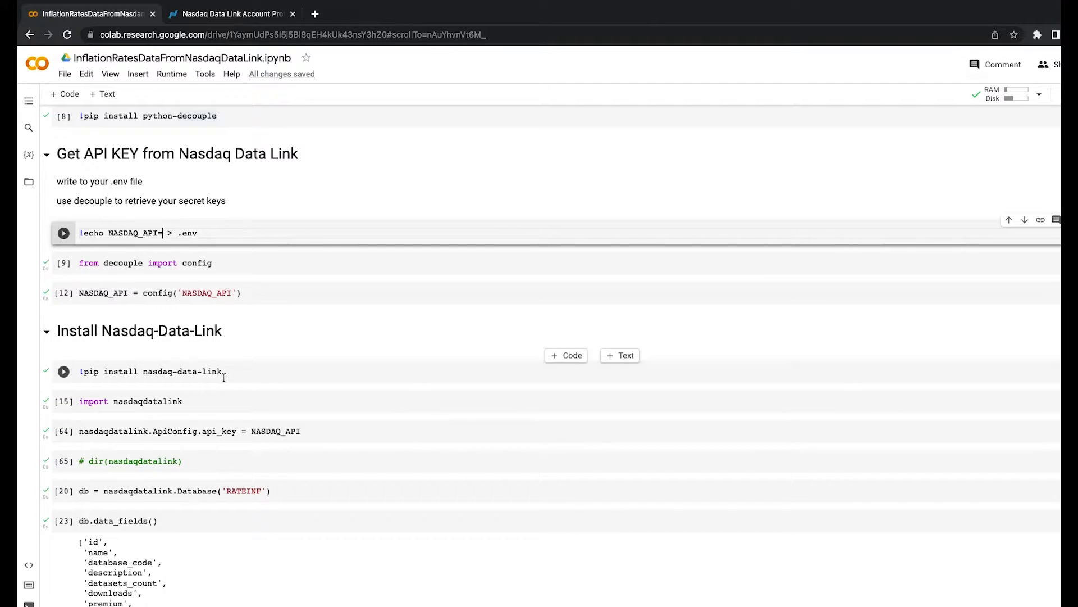
pyautogui.doubleClick(288, 431)
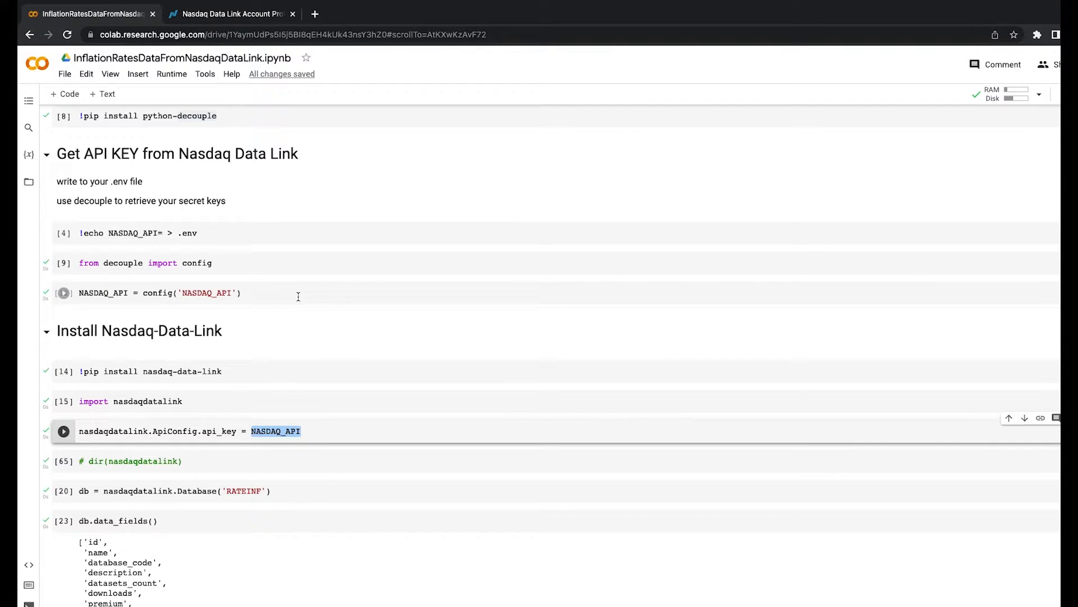
pyautogui.scroll(-3, 298, 296)
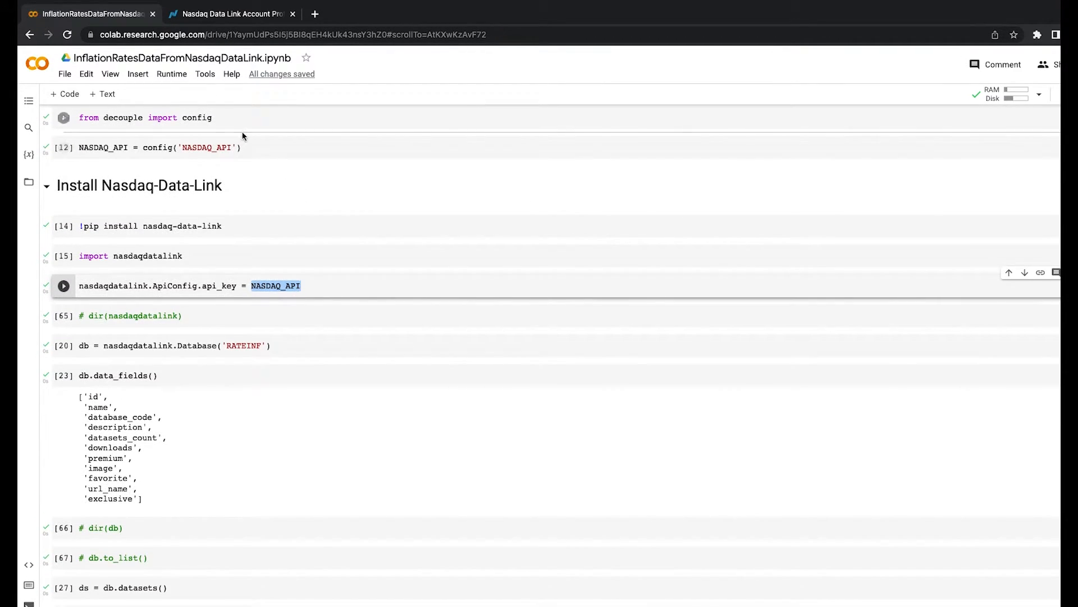
pyautogui.scroll(1, 236, 151)
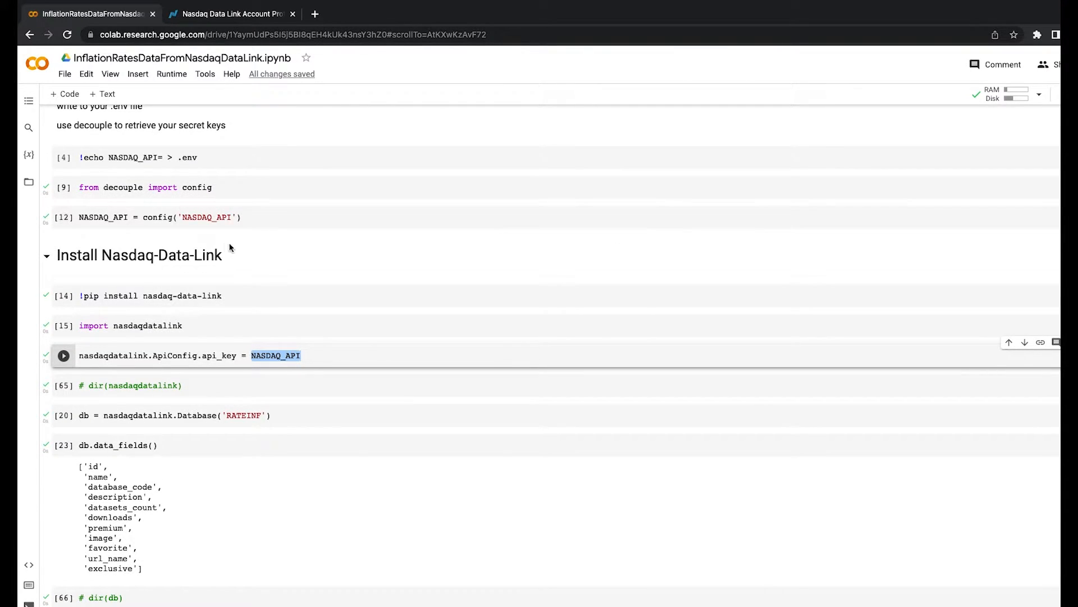
pyautogui.moveTo(241, 217); pyautogui.dragTo(68, 224)
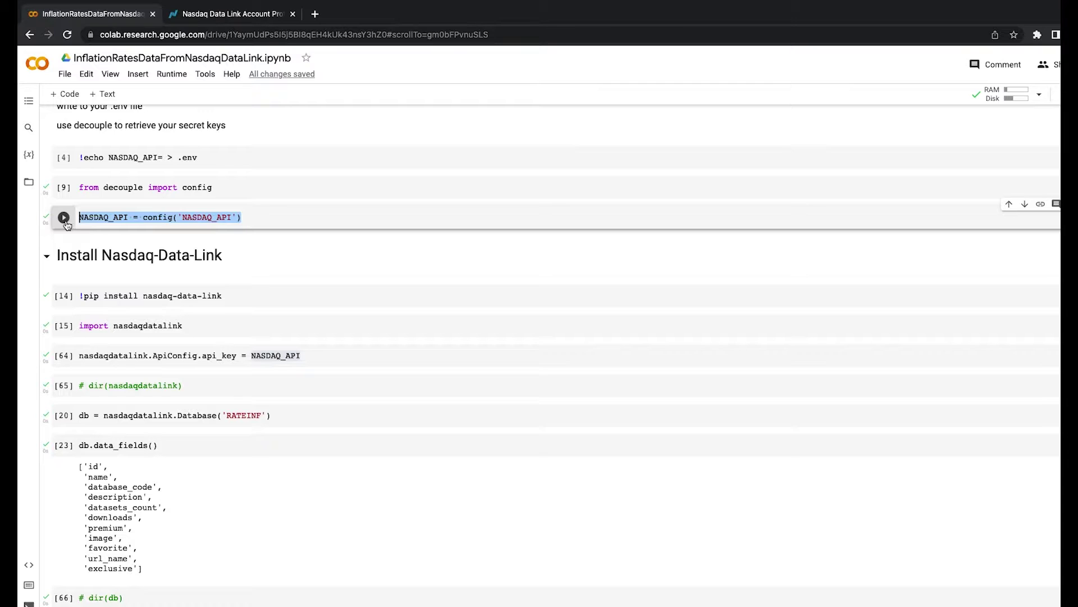
pyautogui.doubleClick(109, 221)
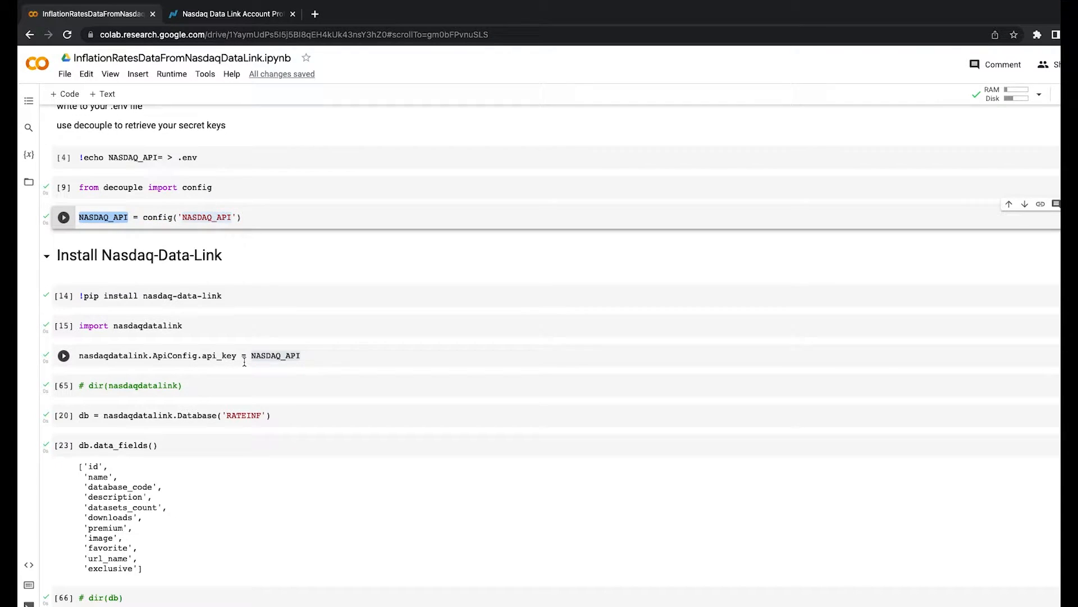
pyautogui.scroll(-1, 245, 361)
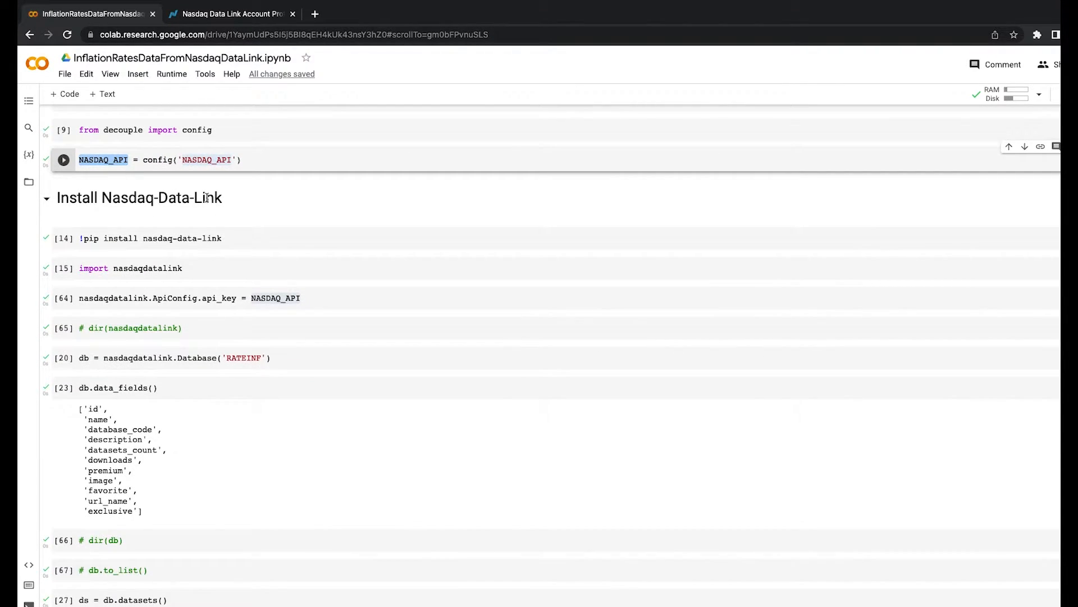
pyautogui.moveTo(251, 199); pyautogui.dragTo(173, 212)
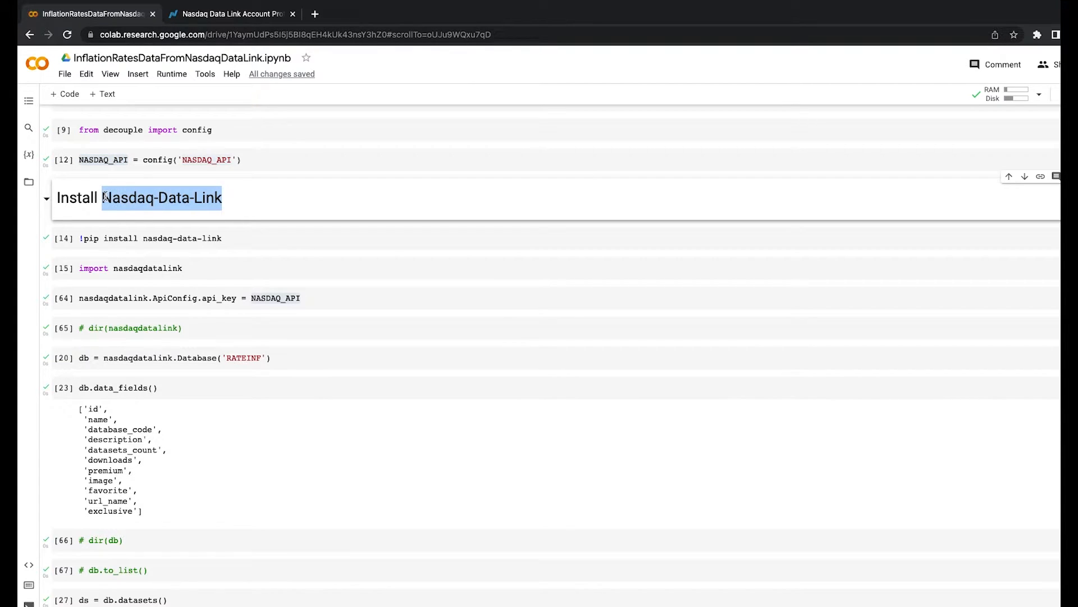
pyautogui.moveTo(221, 238); pyautogui.dragTo(70, 248)
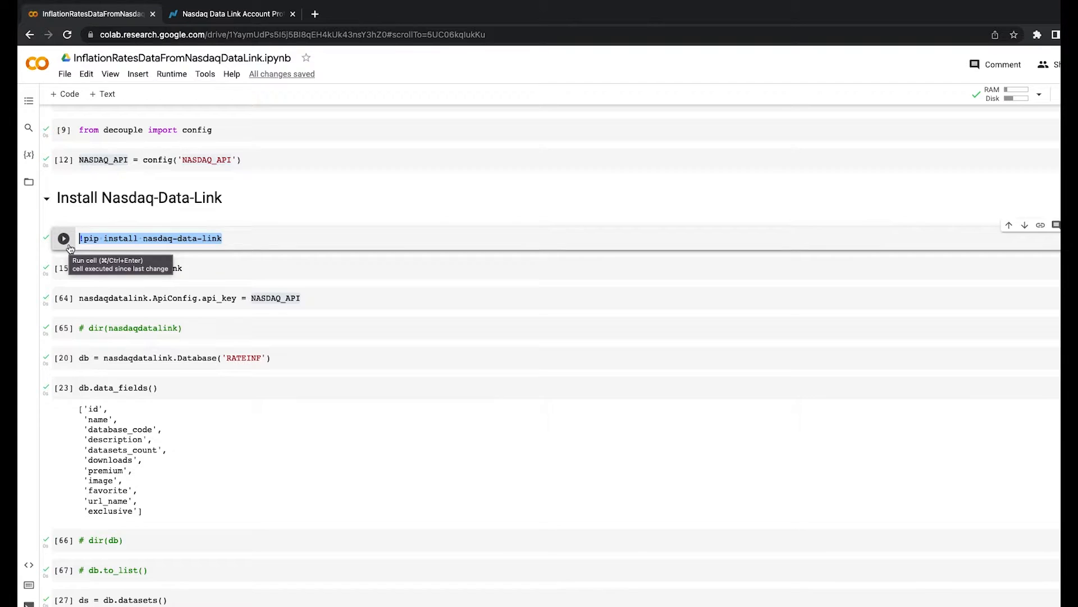
pyautogui.moveTo(151, 269)
pyautogui.click(241, 275)
pyautogui.scroll(-2, 241, 276)
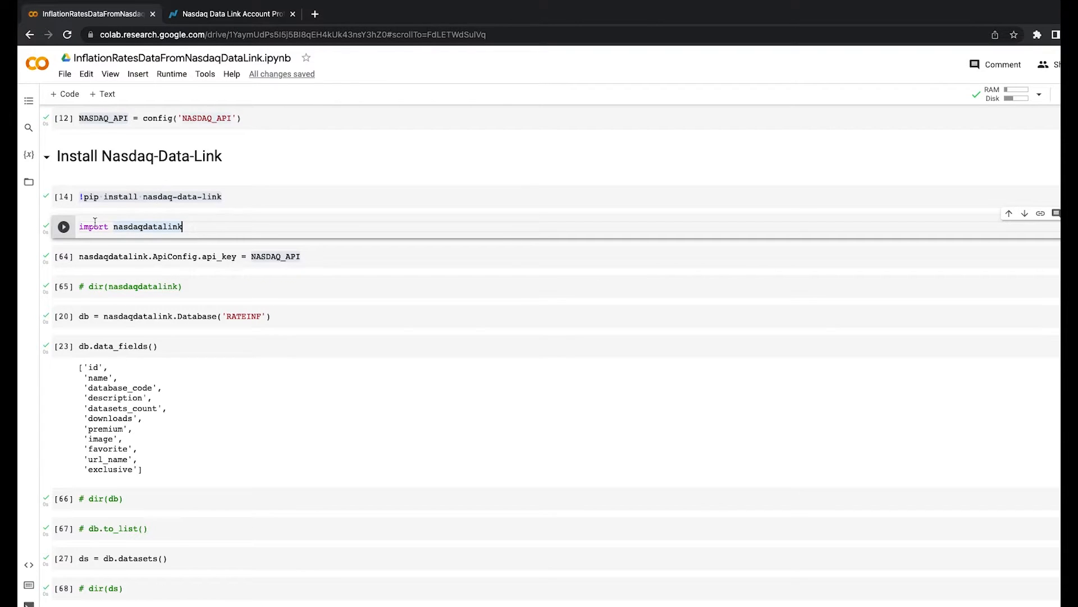
pyautogui.moveTo(207, 228); pyautogui.dragTo(73, 226)
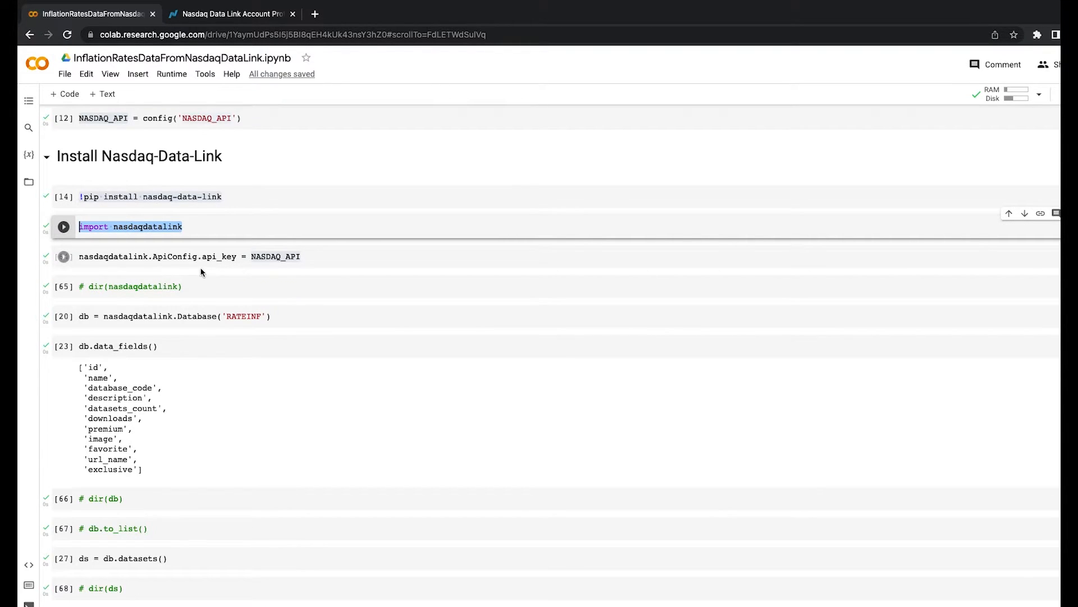
pyautogui.scroll(-1, 203, 269)
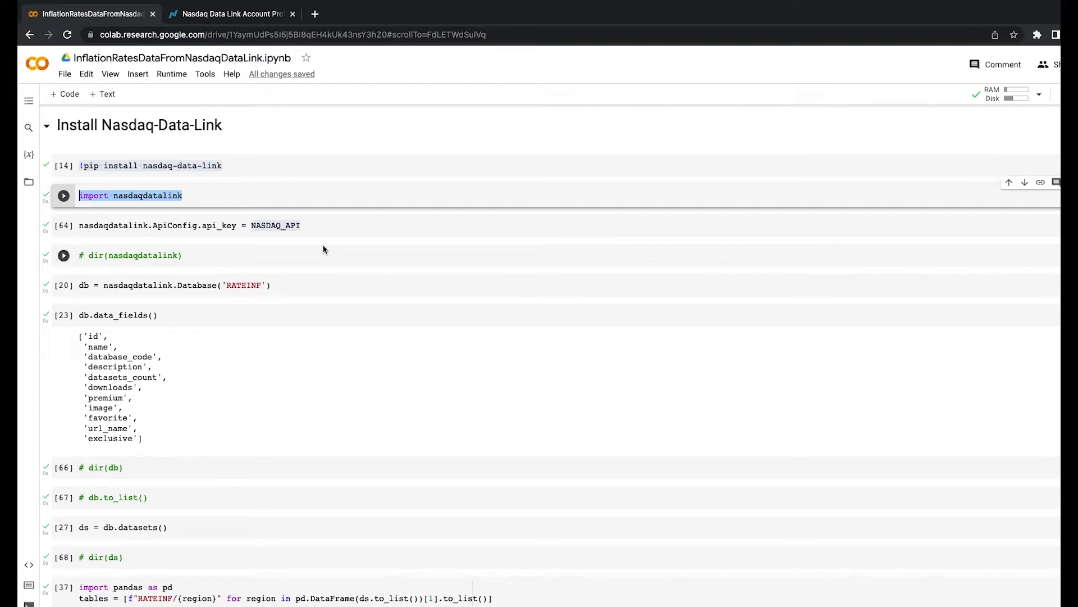
pyautogui.click(333, 226)
pyautogui.moveTo(334, 226); pyautogui.dragTo(64, 226)
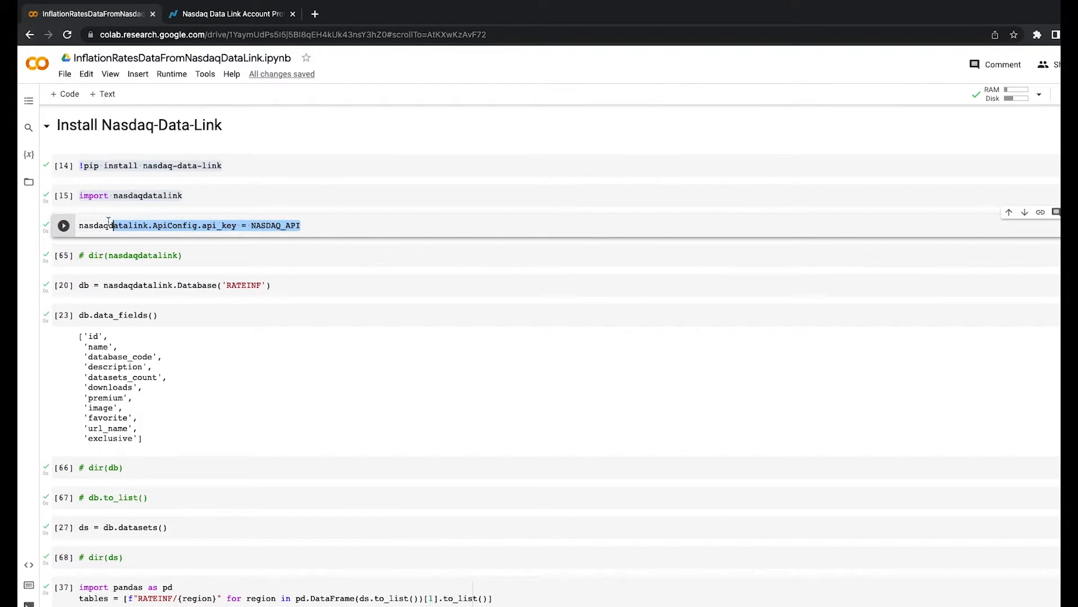
pyautogui.doubleClick(298, 226)
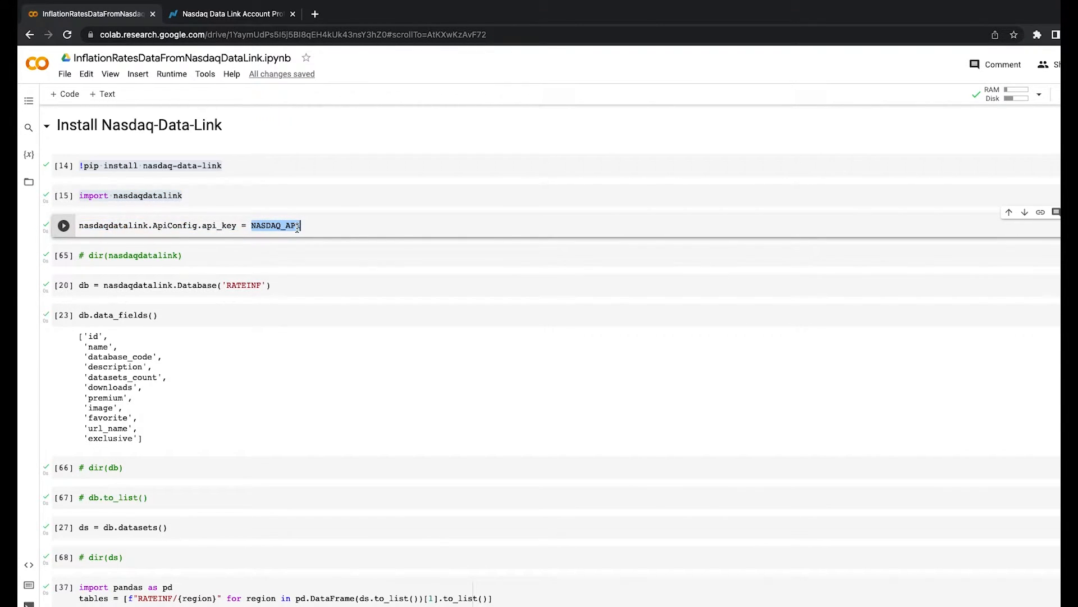
pyautogui.moveTo(350, 311)
pyautogui.scroll(-2, 348, 310)
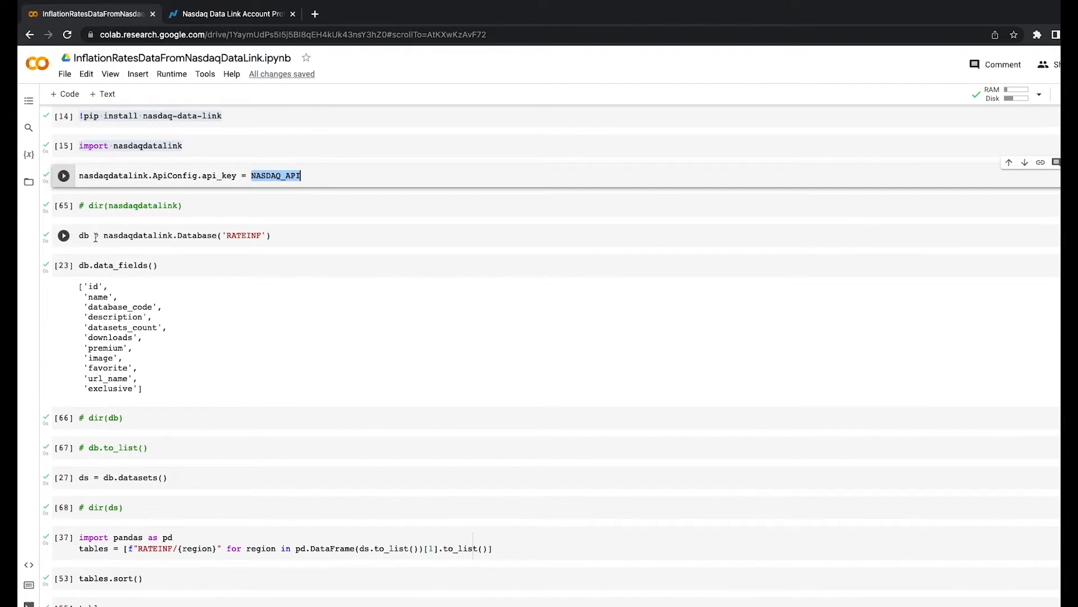
pyautogui.click(95, 237)
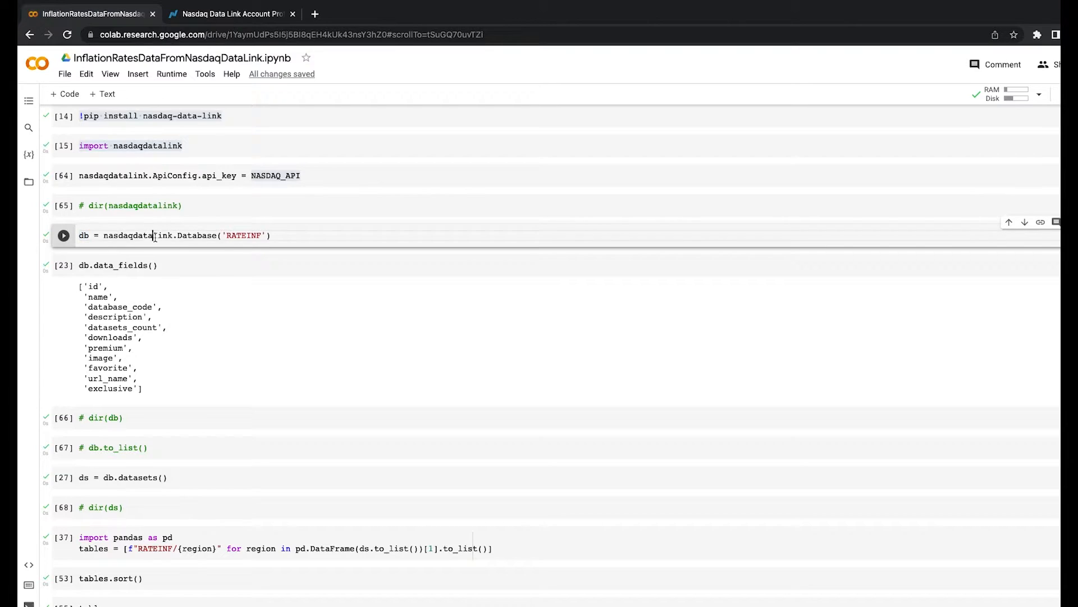
pyautogui.click(210, 237)
pyautogui.click(276, 239)
pyautogui.moveTo(276, 238); pyautogui.dragTo(218, 238)
# Step: Search Nasdaq Data Link for RATEINF, filter to free databases and open Inflation Rates
pyautogui.click(233, 14)
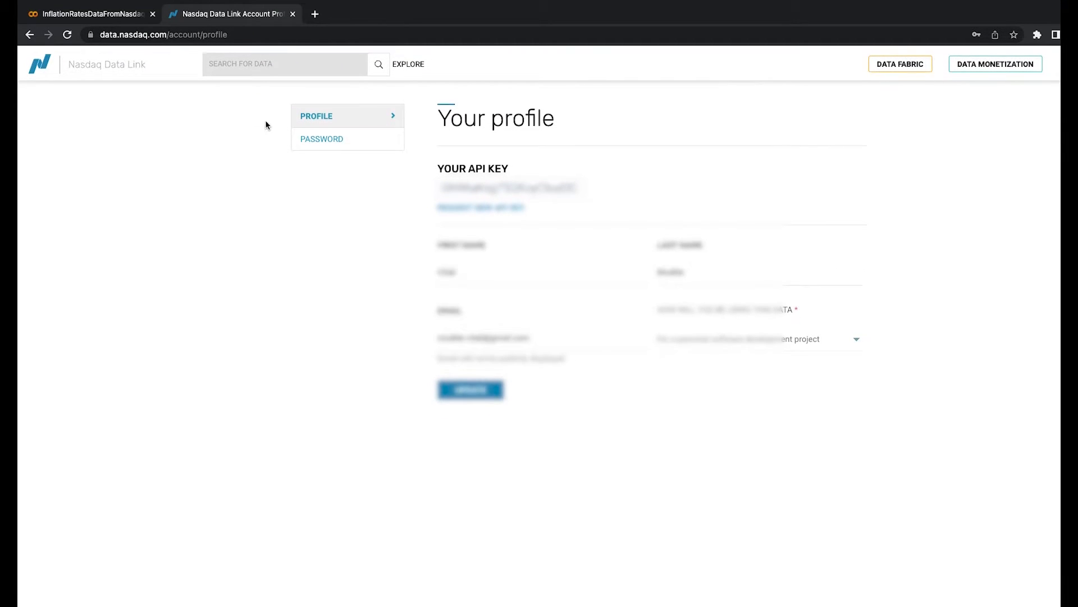
pyautogui.click(263, 64)
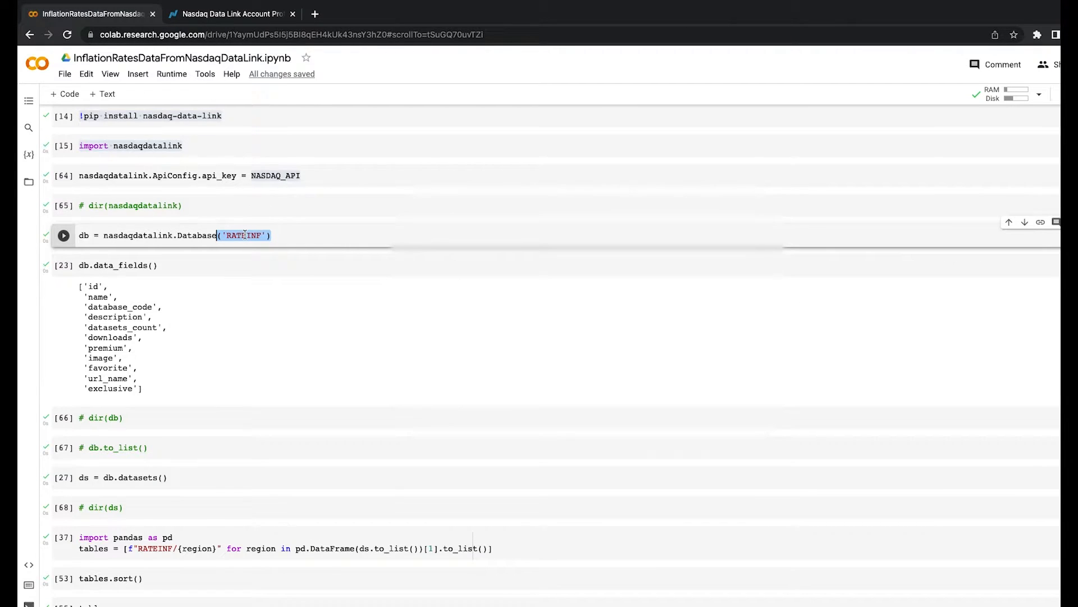
pyautogui.click(249, 15)
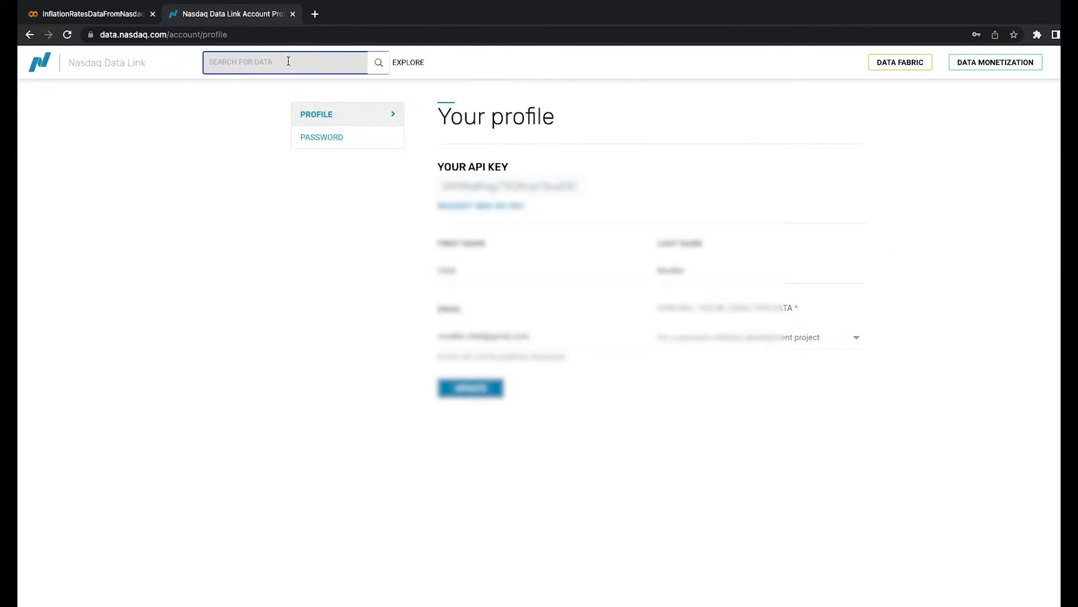
pyautogui.write('RATEINF')
pyautogui.press('Return')
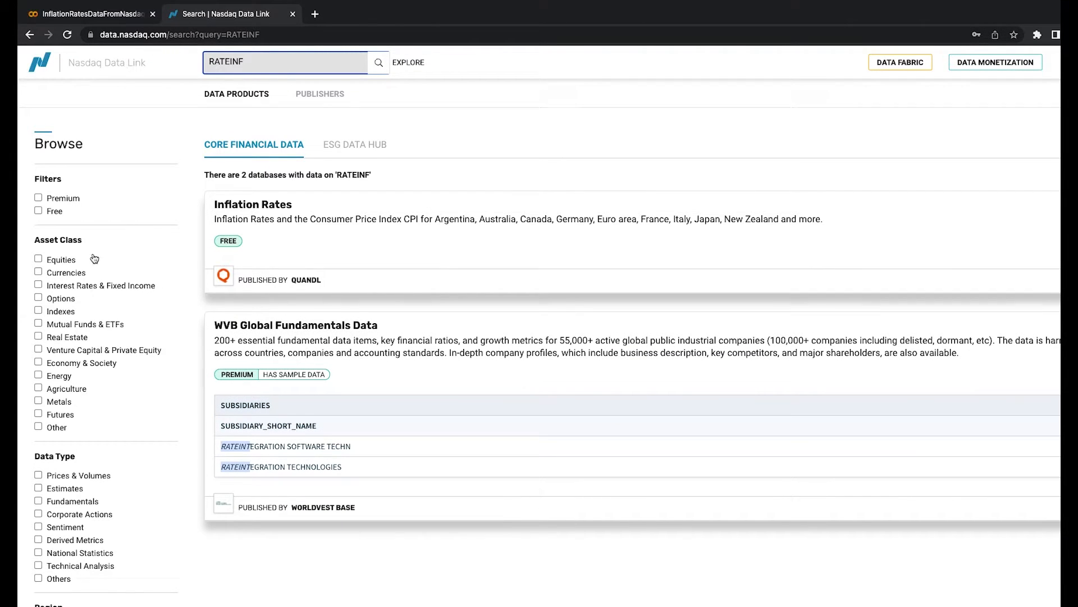
pyautogui.click(38, 212)
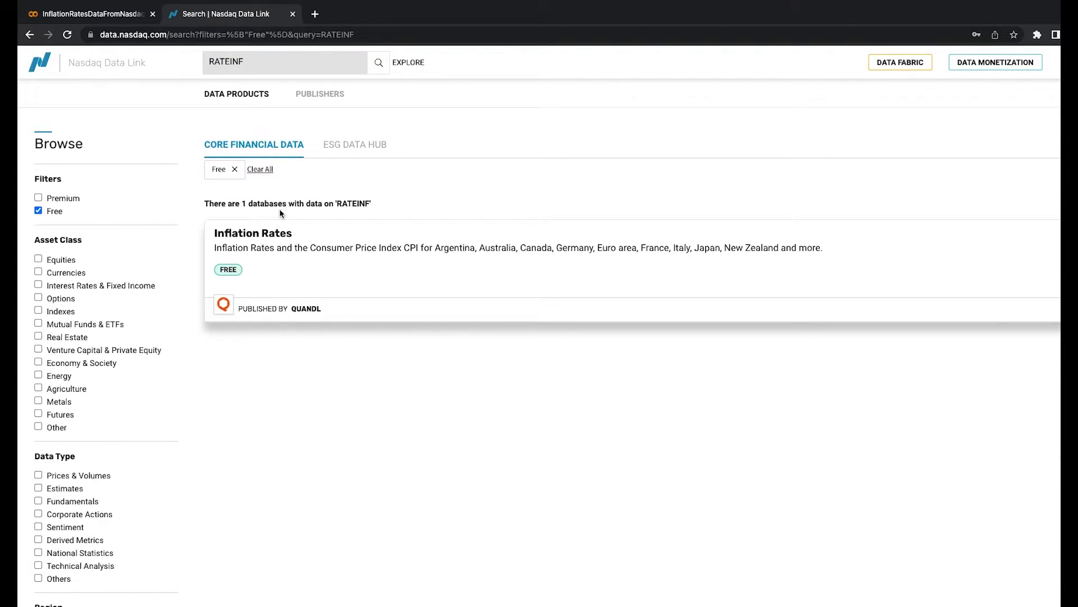
pyautogui.click(266, 236)
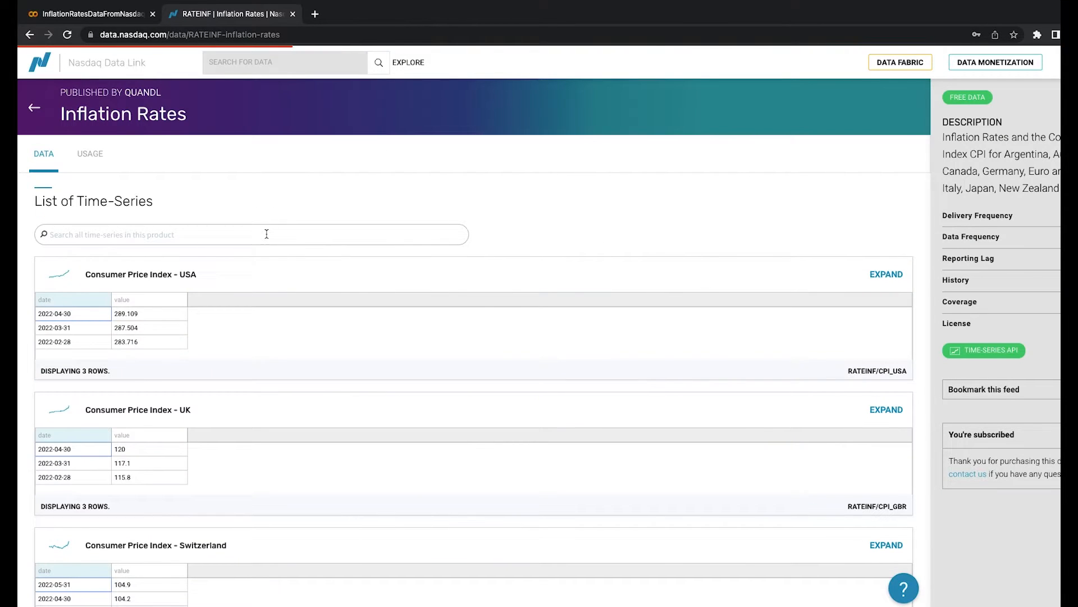
pyautogui.scroll(-3, 251, 316)
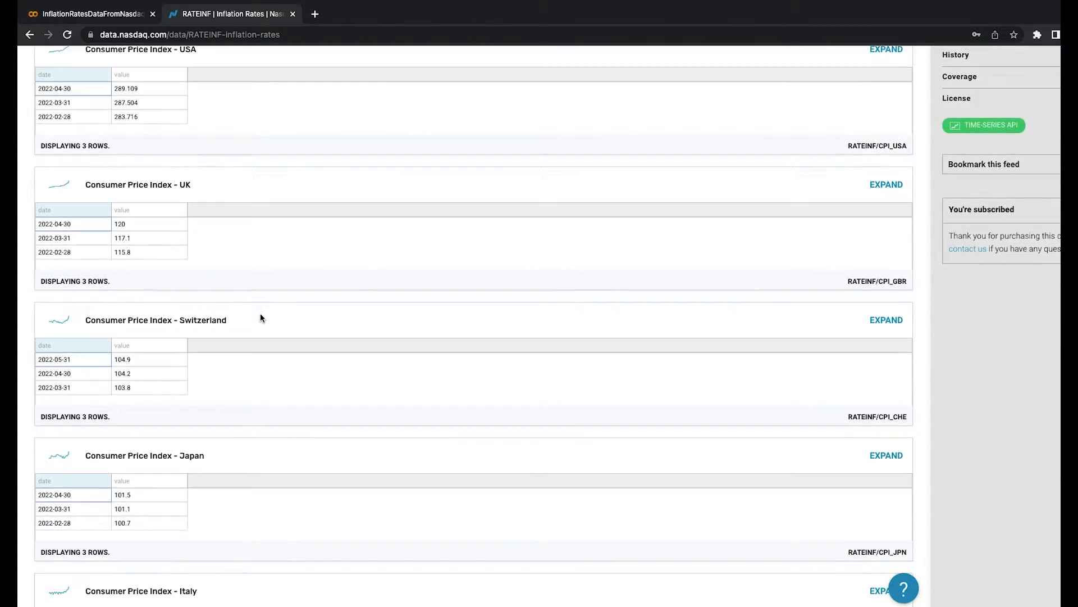
pyautogui.scroll(3, 259, 318)
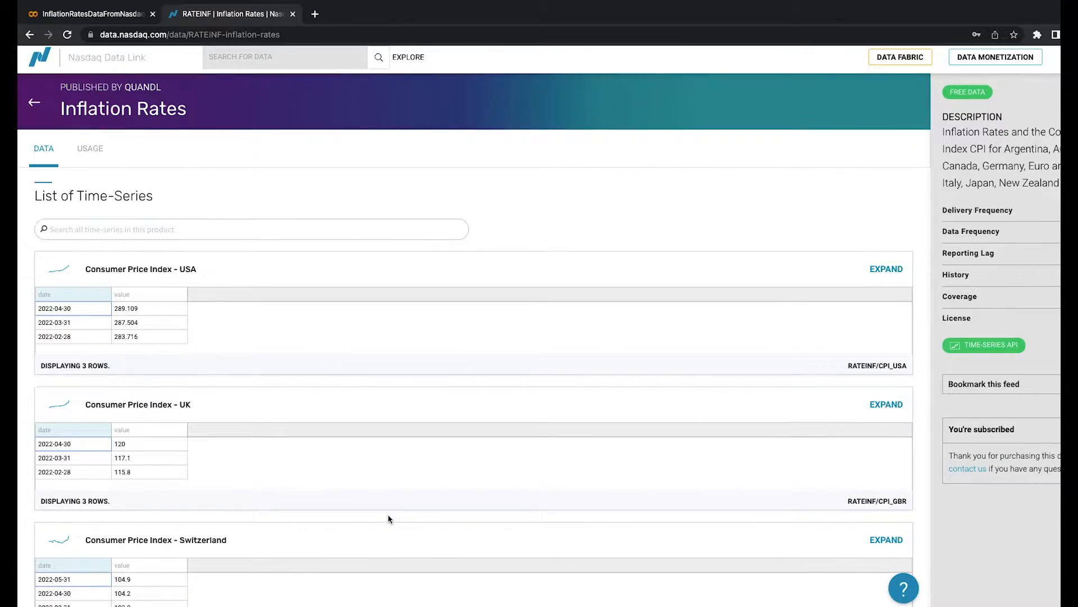
pyautogui.scroll(-1, 387, 517)
pyautogui.scroll(1, 330, 387)
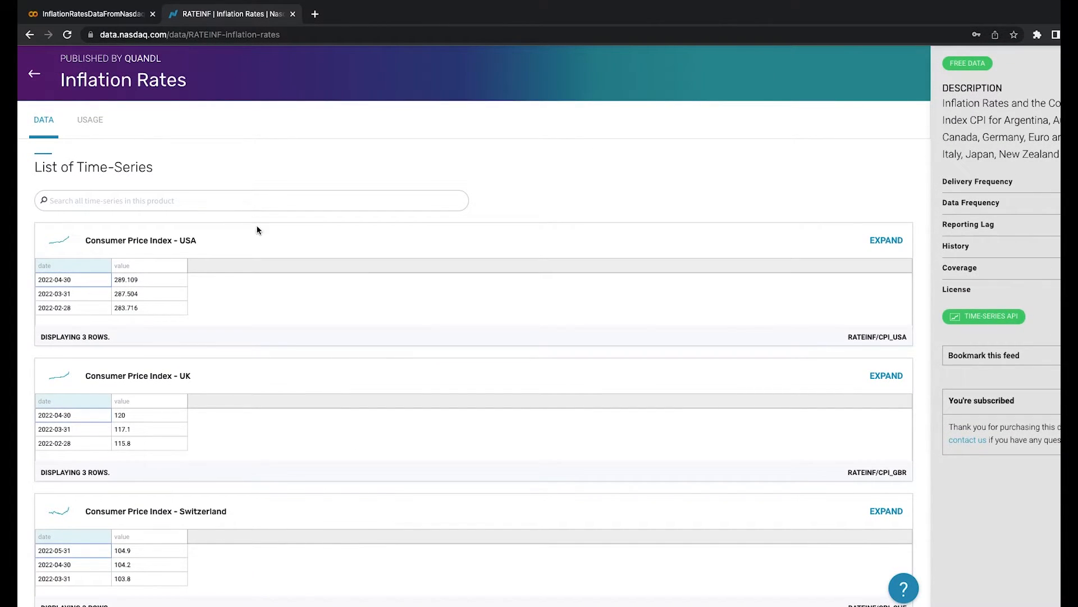
# Step: Review the Python usage examples for RATEINF, highlighting the quandl import
pyautogui.click(90, 120)
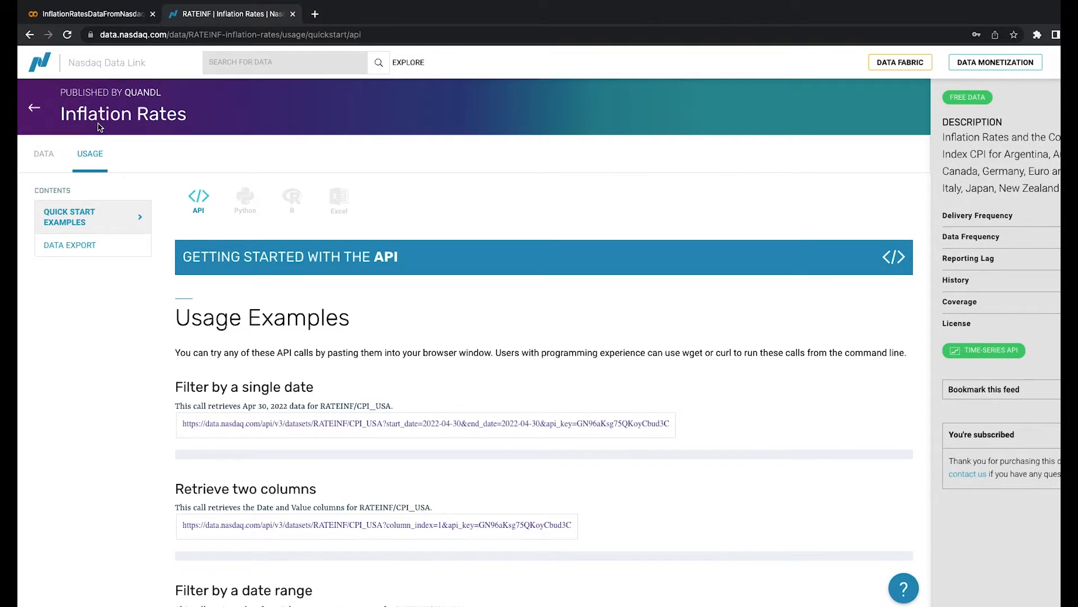
pyautogui.click(246, 202)
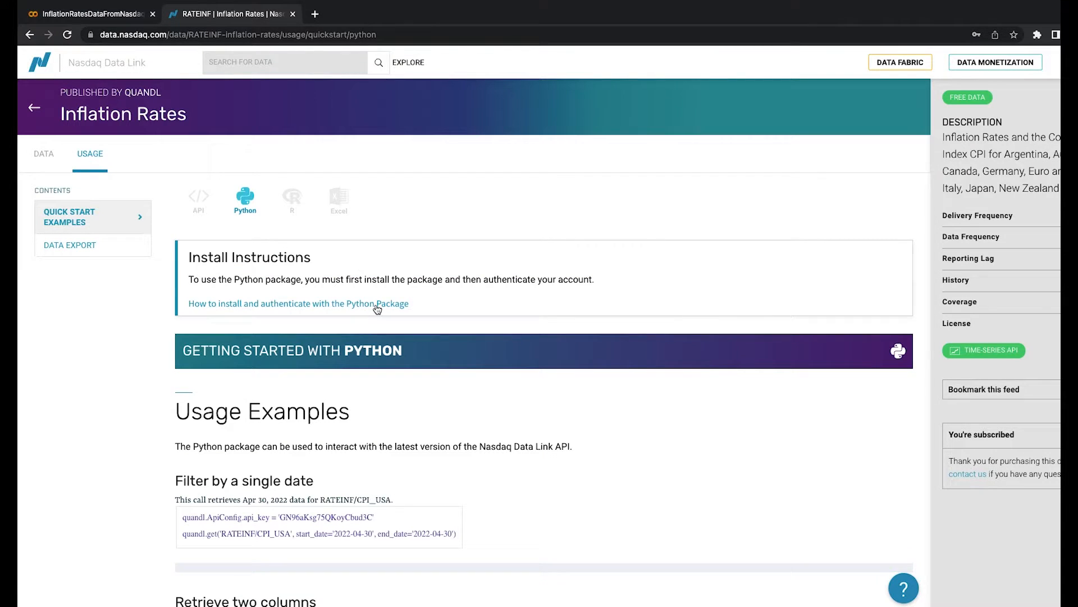
pyautogui.scroll(-5, 376, 309)
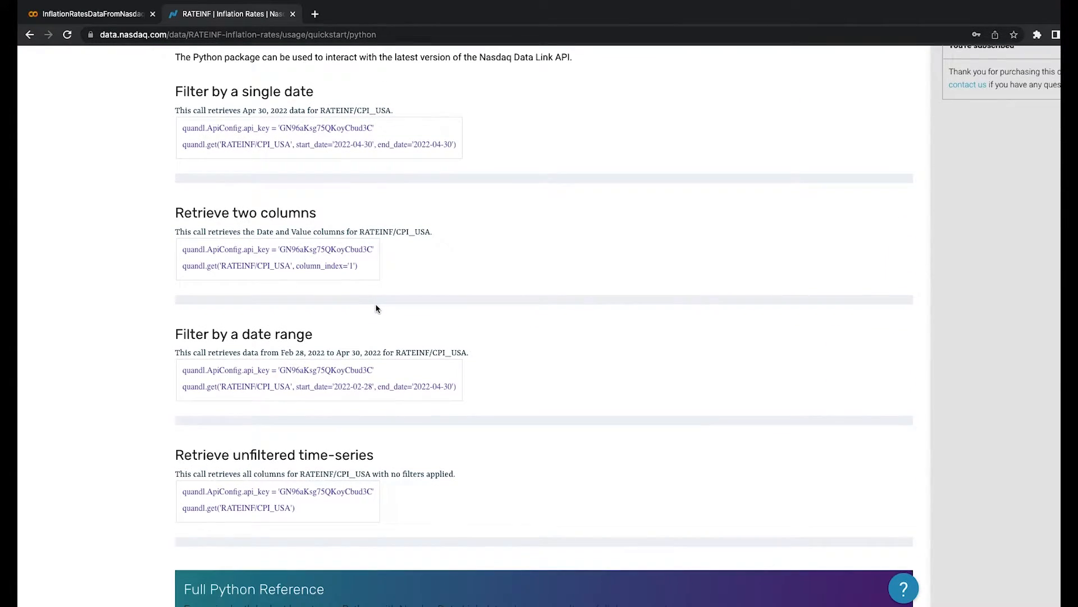
pyautogui.scroll(-1, 377, 308)
pyautogui.scroll(-2, 253, 335)
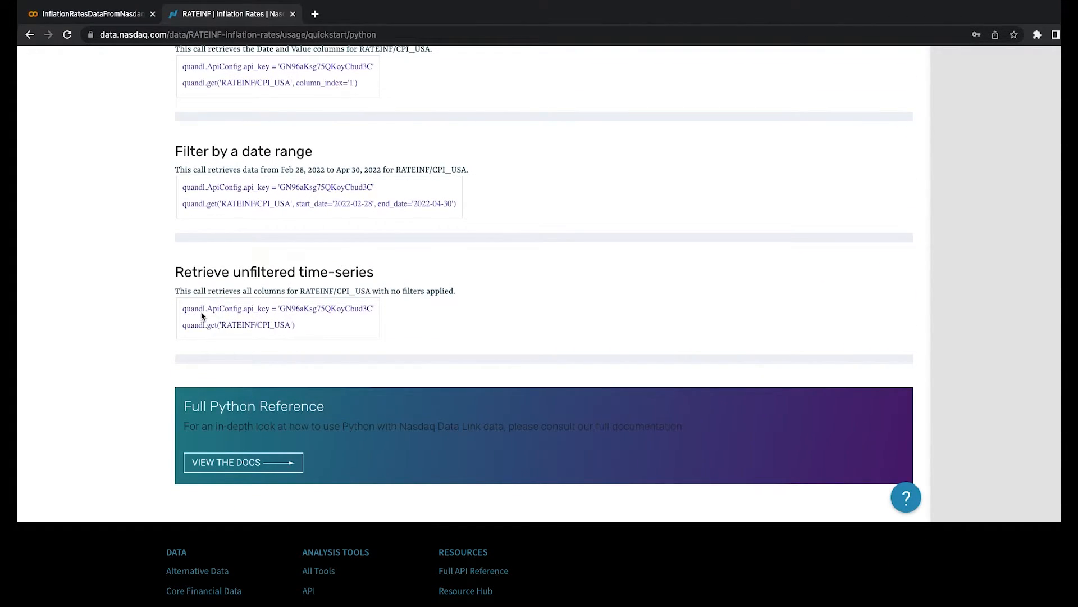
pyautogui.doubleClick(203, 313)
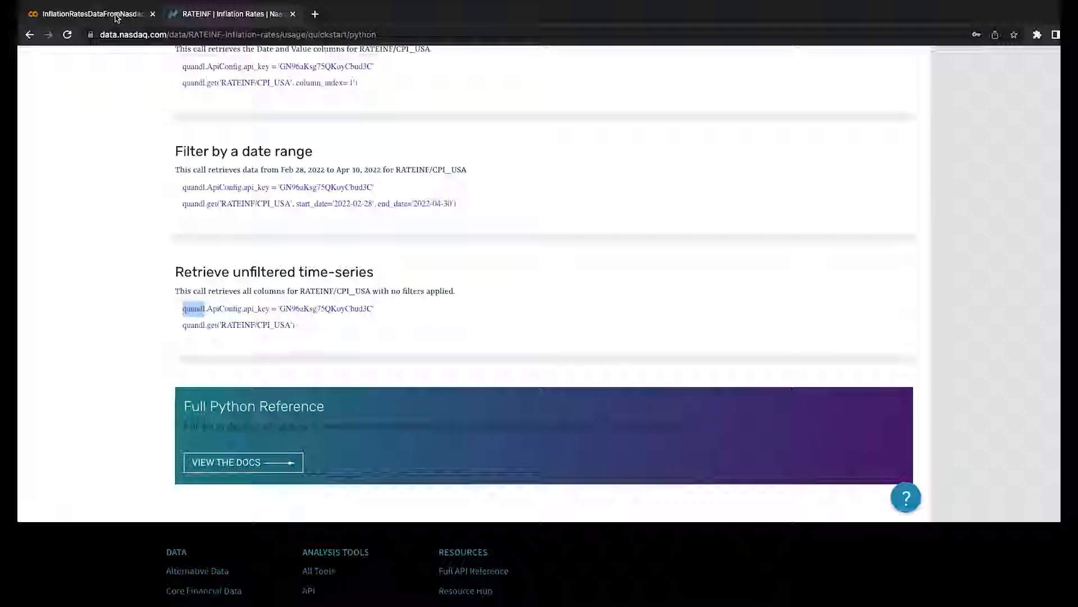
# Step: Highlight the RATEINF db, data_fields and pd.DataFrame(ds.to_list()) lines in the notebook
pyautogui.click(93, 13)
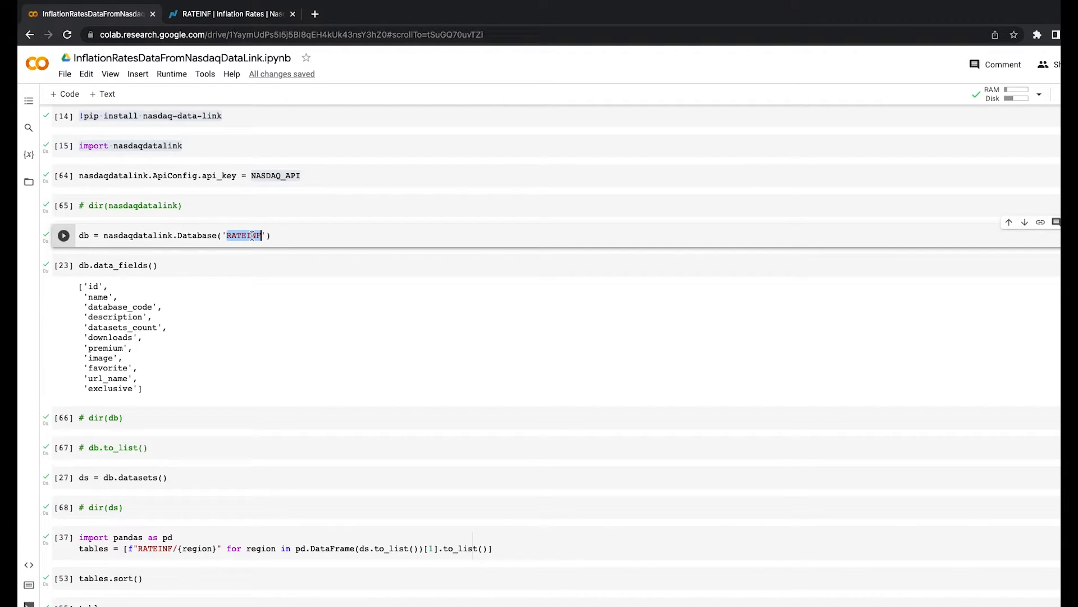
pyautogui.scroll(-2, 253, 235)
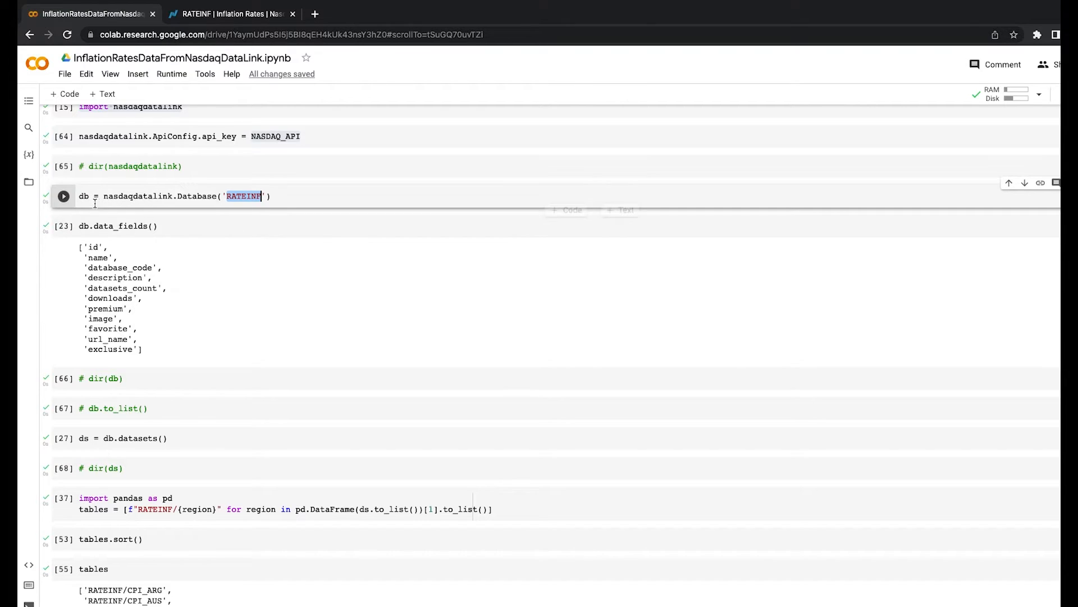
pyautogui.moveTo(281, 200); pyautogui.dragTo(45, 186)
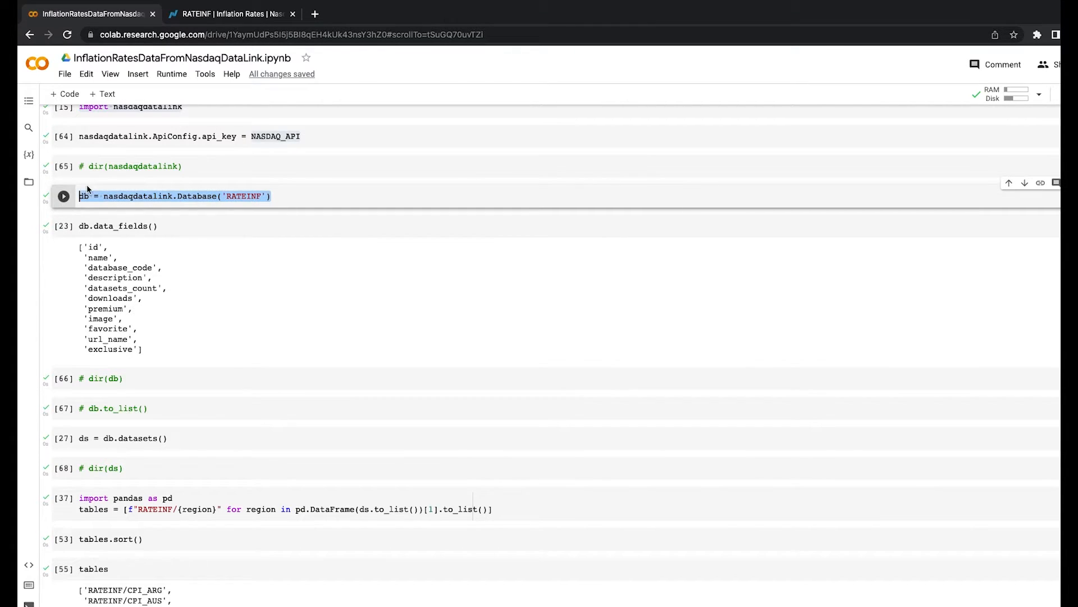
pyautogui.moveTo(158, 225); pyautogui.dragTo(79, 226)
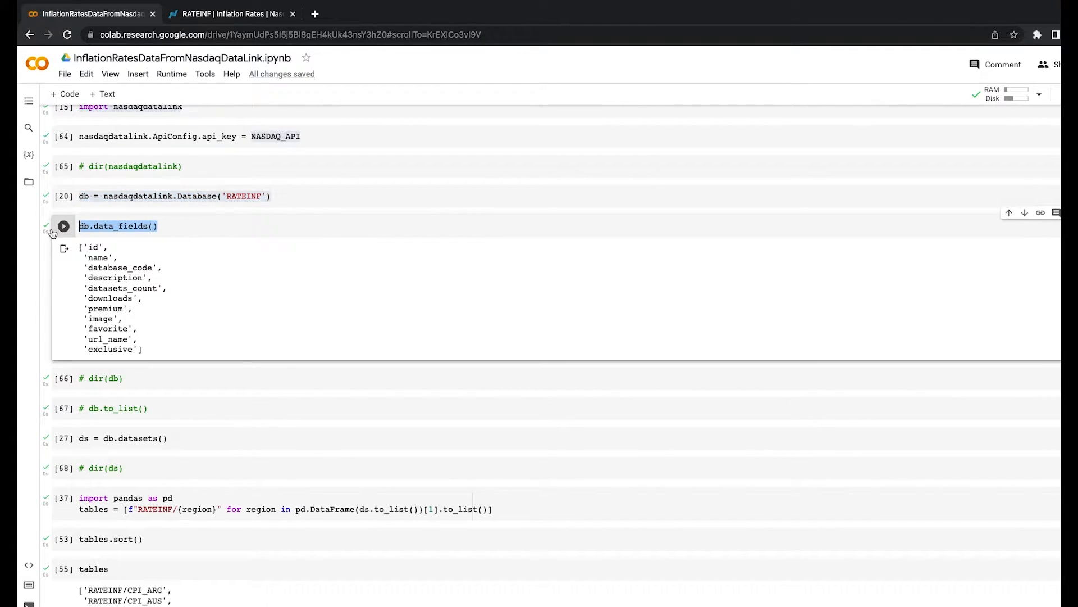
pyautogui.scroll(-2, 135, 299)
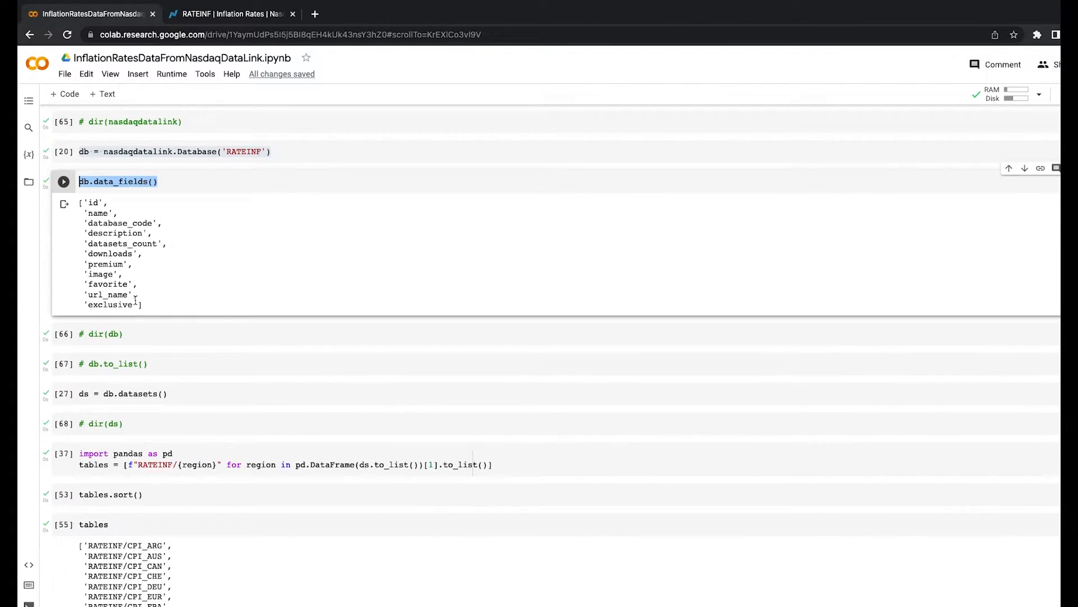
pyautogui.scroll(-1, 136, 300)
pyautogui.scroll(-2, 135, 299)
pyautogui.moveTo(168, 317); pyautogui.dragTo(80, 318)
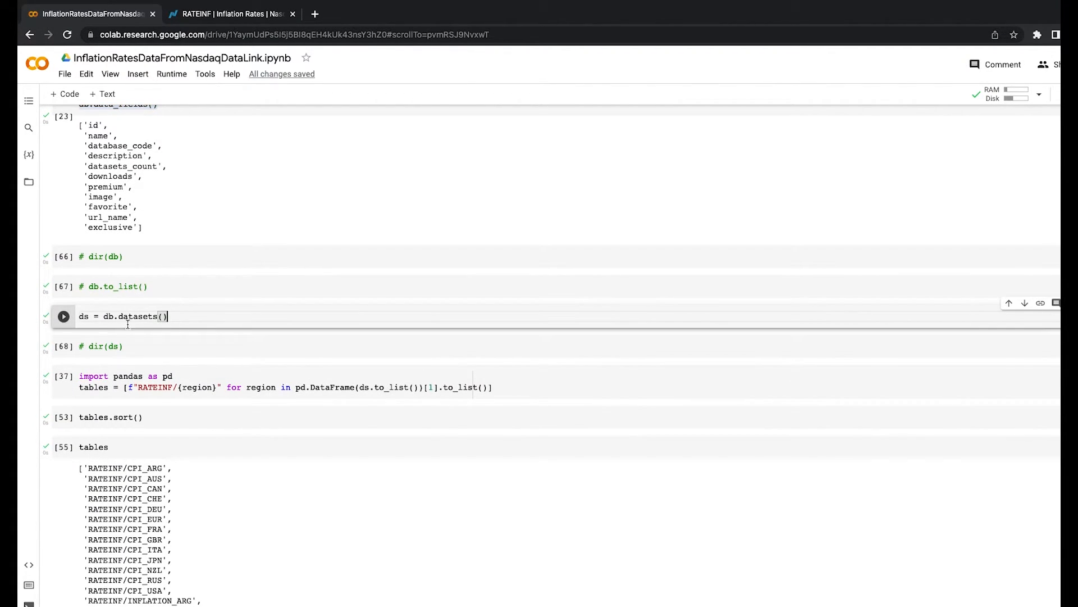
pyautogui.scroll(-1, 197, 321)
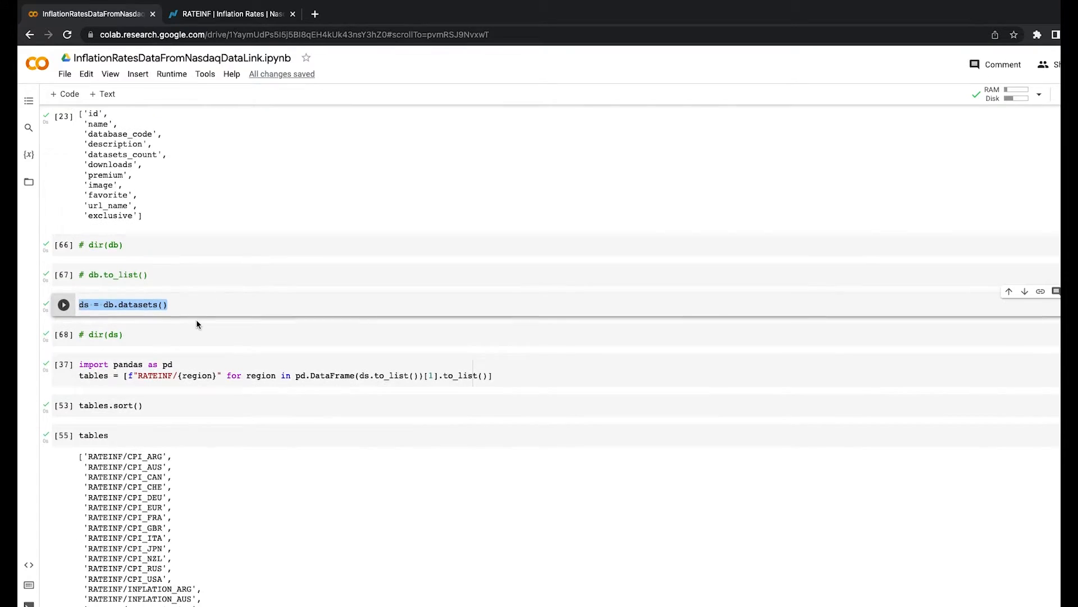
pyautogui.scroll(-1, 197, 322)
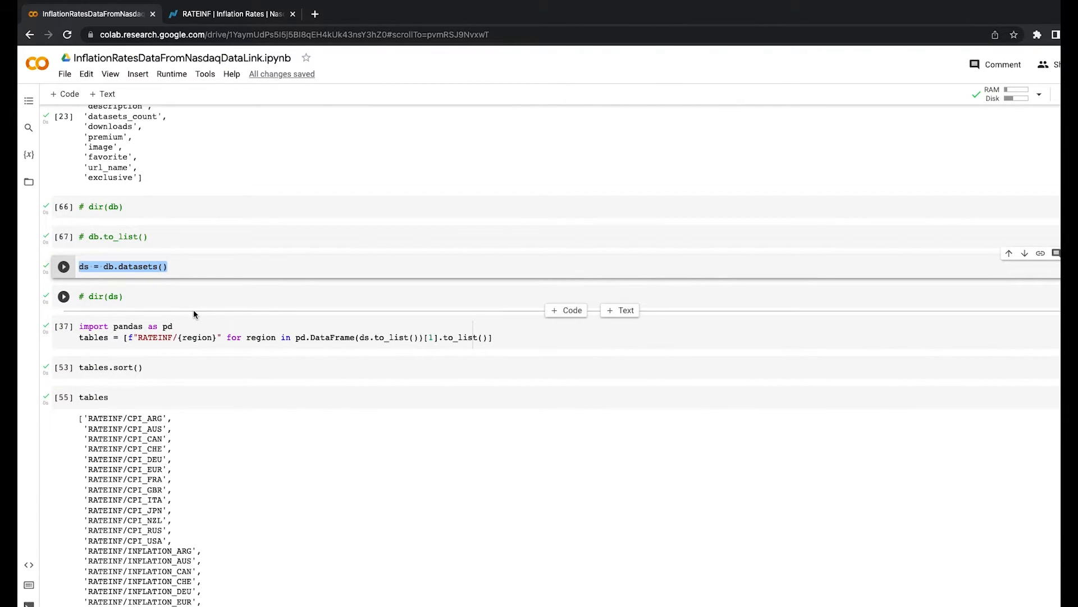
pyautogui.scroll(-2, 192, 309)
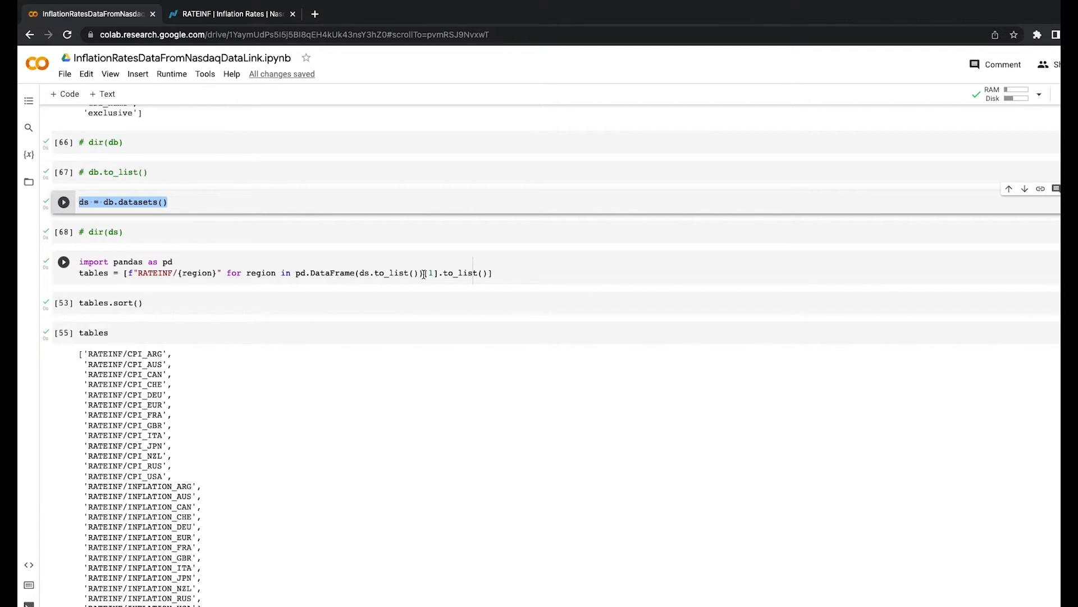
pyautogui.moveTo(424, 273); pyautogui.dragTo(296, 276)
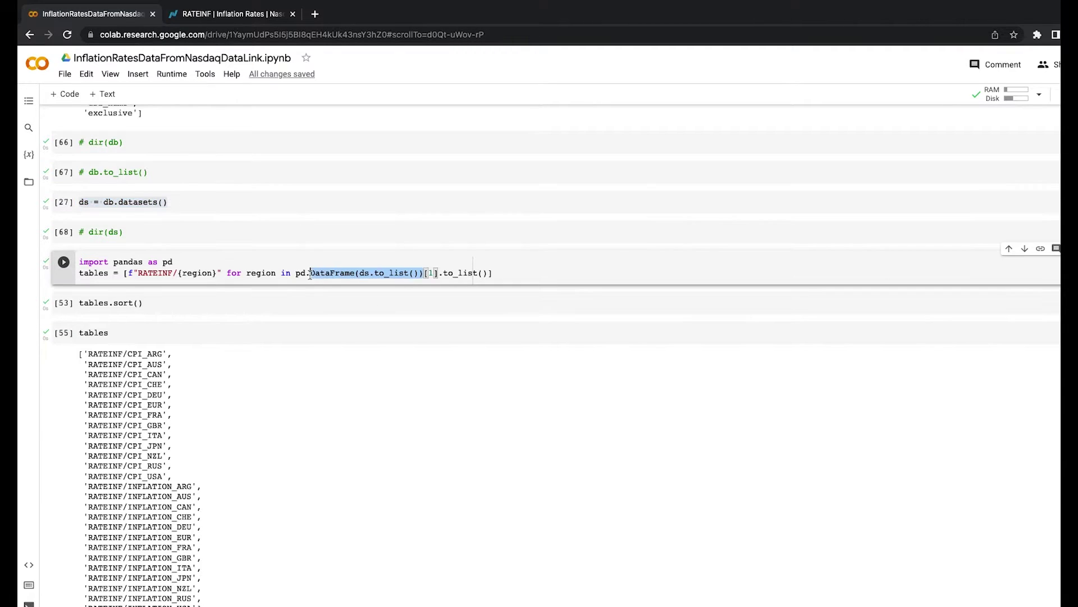
# Step: Add a cell below dir(ds) running pd.DataFrame(ds.to_list()) to list all RATEINF datasets
pyautogui.click(269, 237)
pyautogui.click(69, 95)
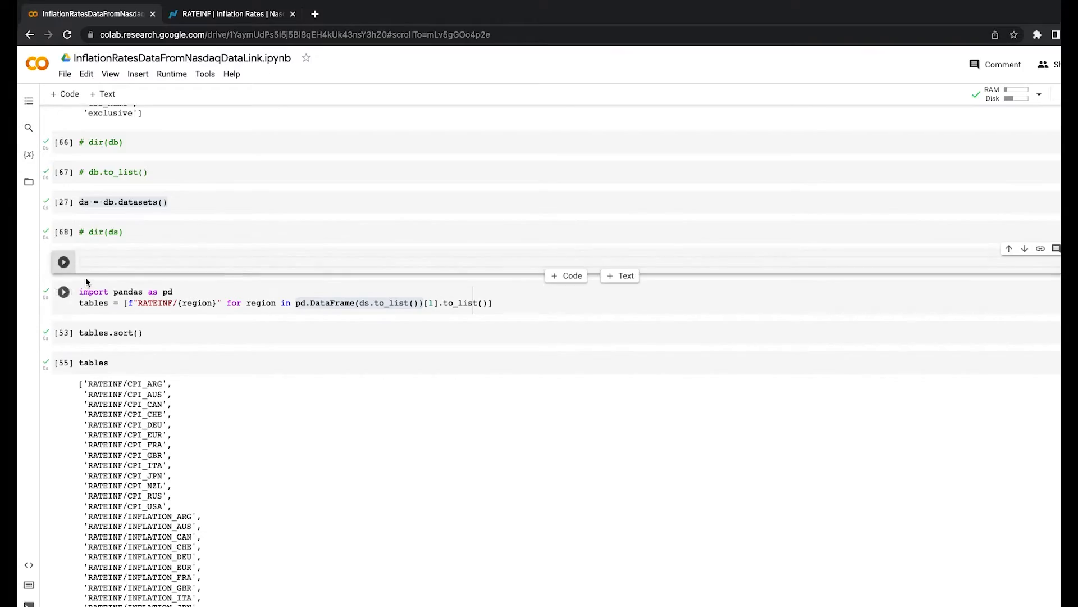
pyautogui.write('pd.DataFrame(ds.to_list())')
pyautogui.hotkey('shift', 'Return')
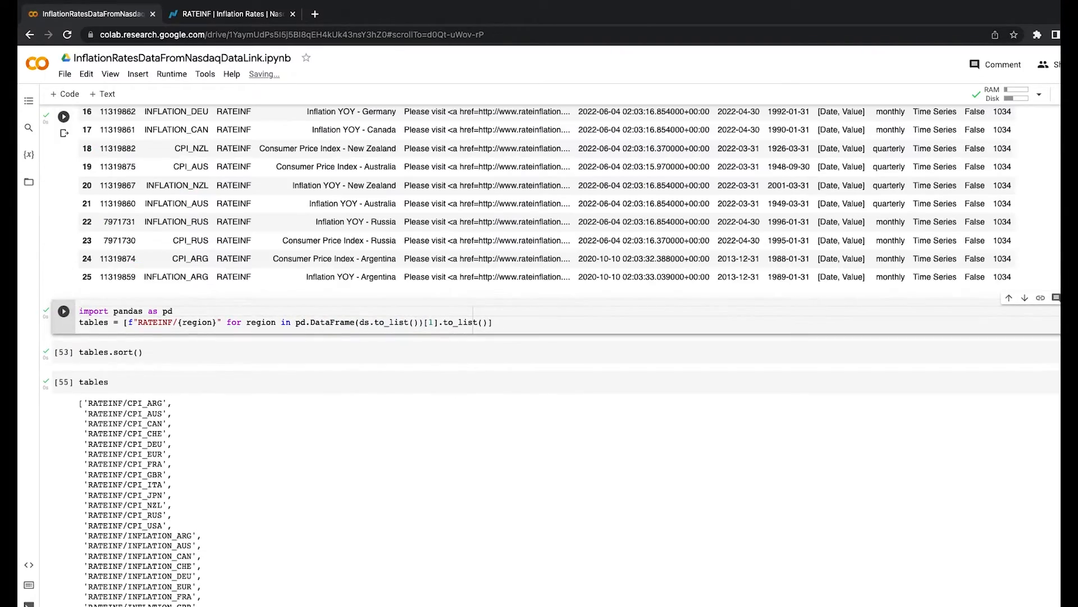
pyautogui.scroll(3, 313, 313)
pyautogui.scroll(3, 312, 312)
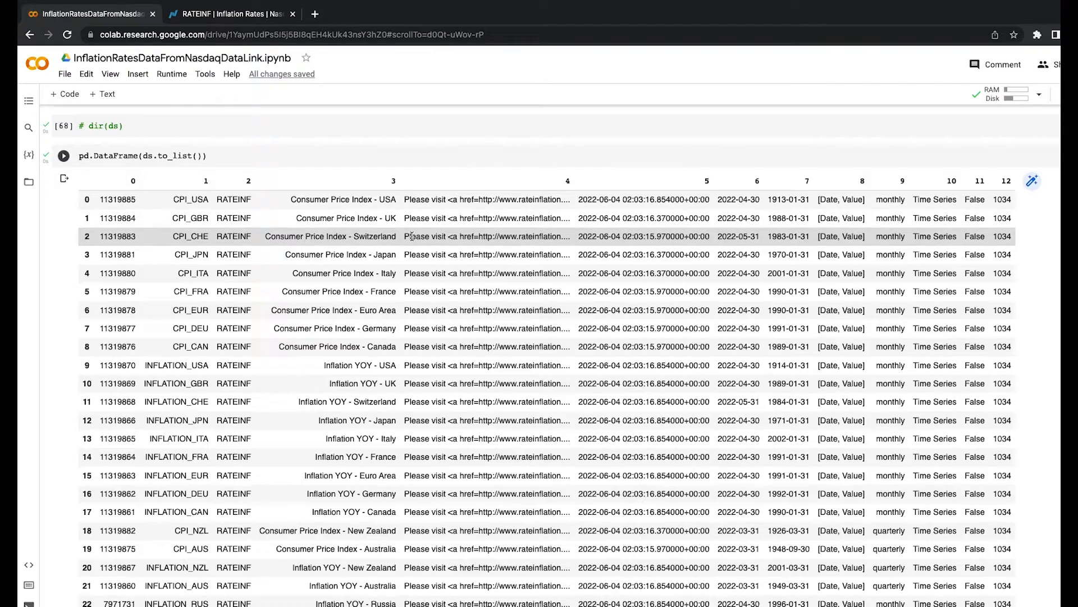
pyautogui.scroll(-2, 412, 237)
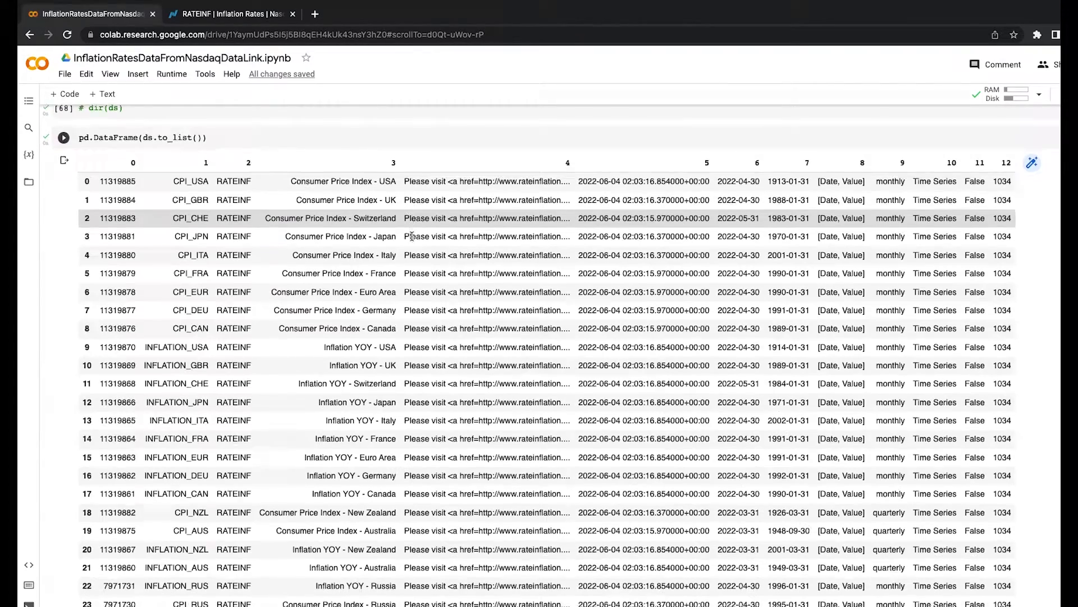
pyautogui.scroll(-1, 412, 236)
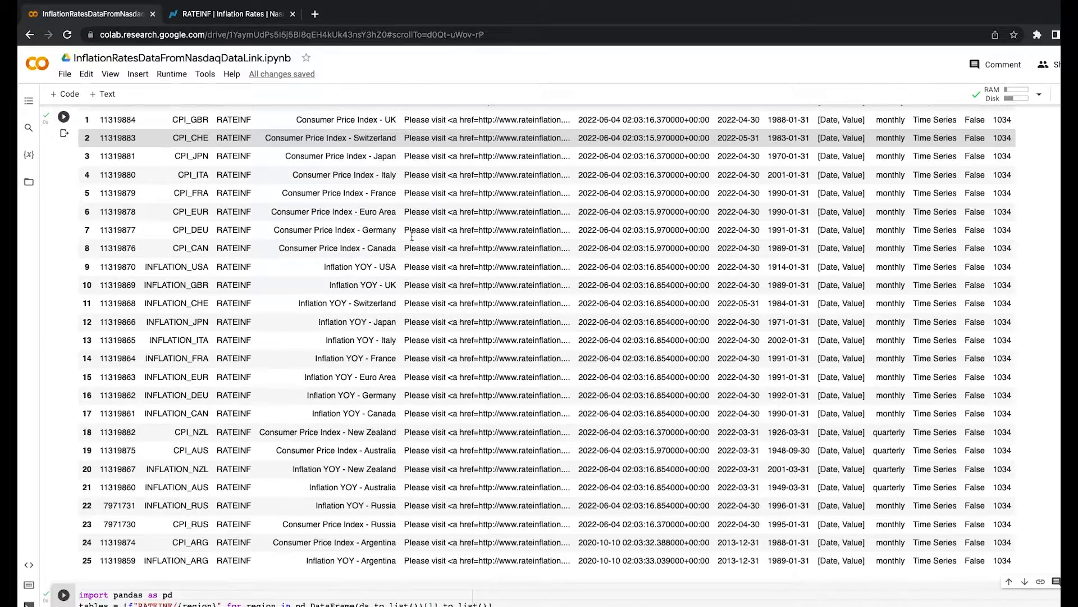
pyautogui.scroll(1, 412, 236)
pyautogui.scroll(-3, 412, 237)
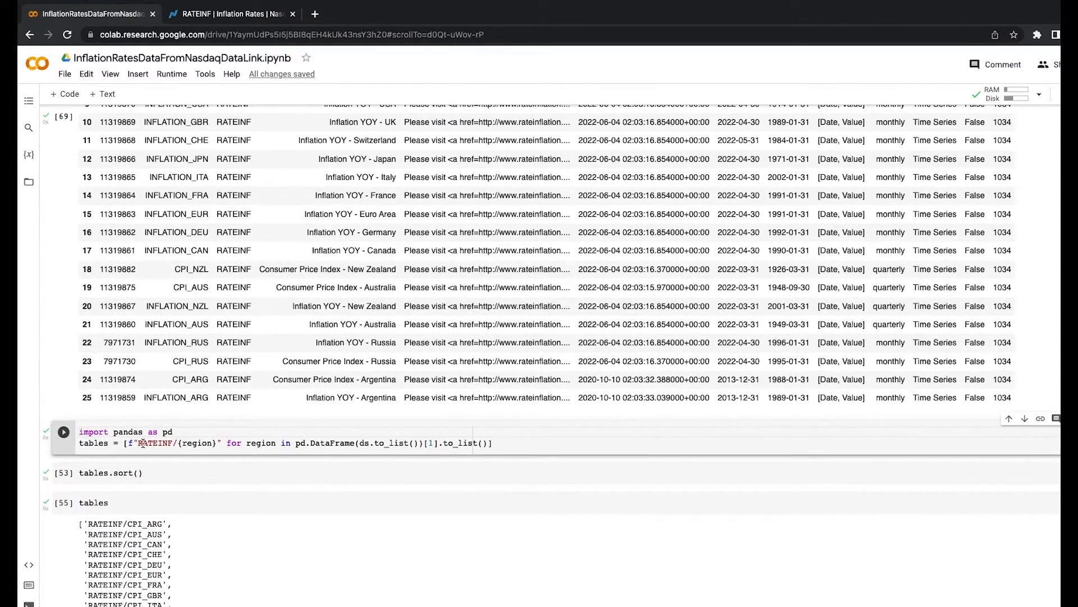
pyautogui.moveTo(139, 442); pyautogui.dragTo(216, 442)
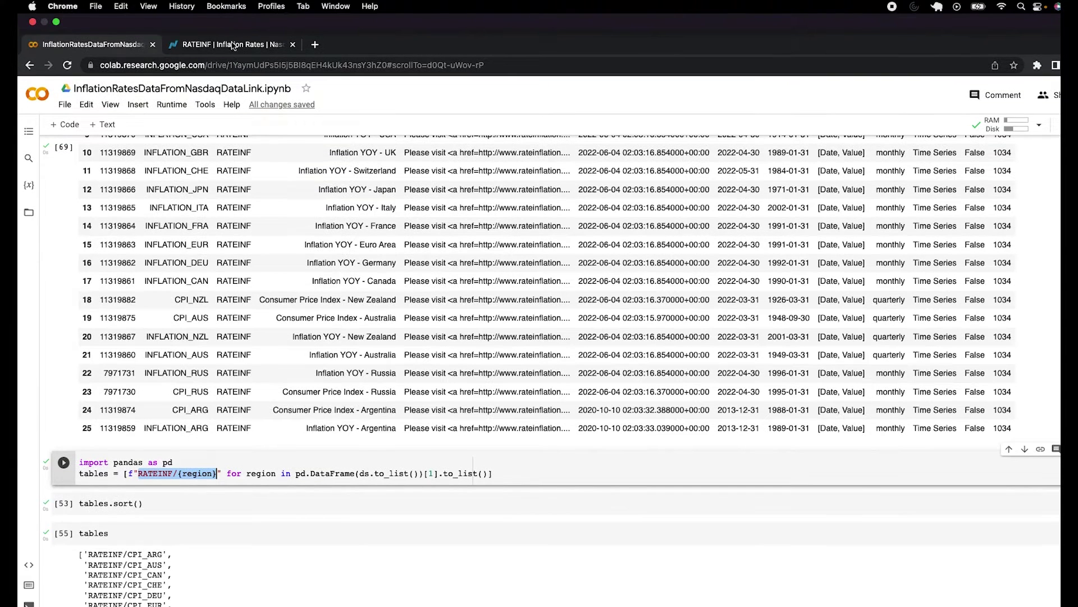
# Step: Browse the Inflation Rates series list and identify the RATEINF/CPI_USA dataset code
pyautogui.click(240, 14)
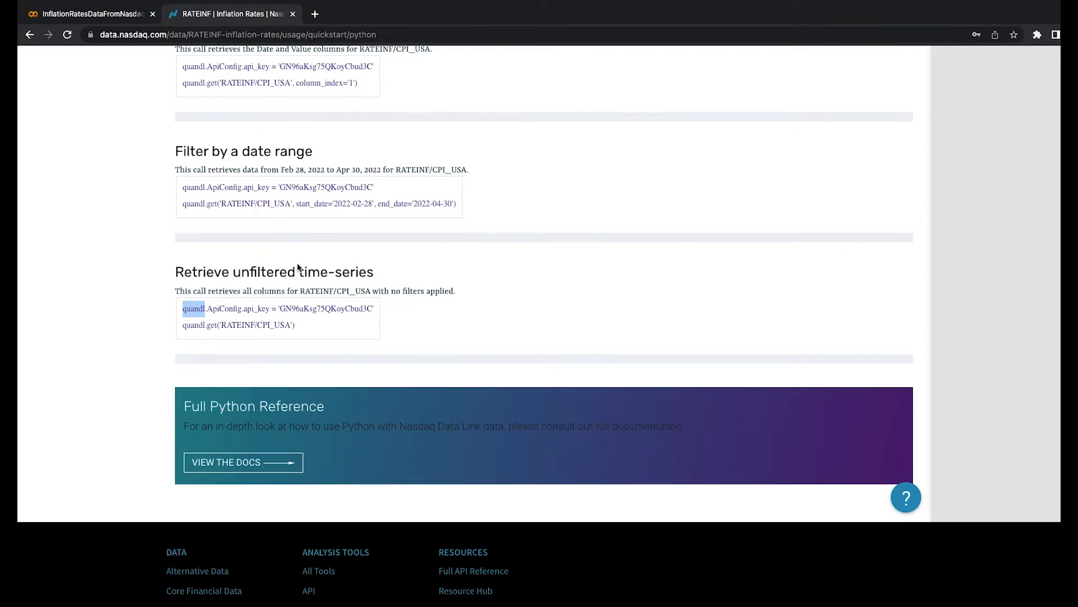
pyautogui.scroll(10, 298, 267)
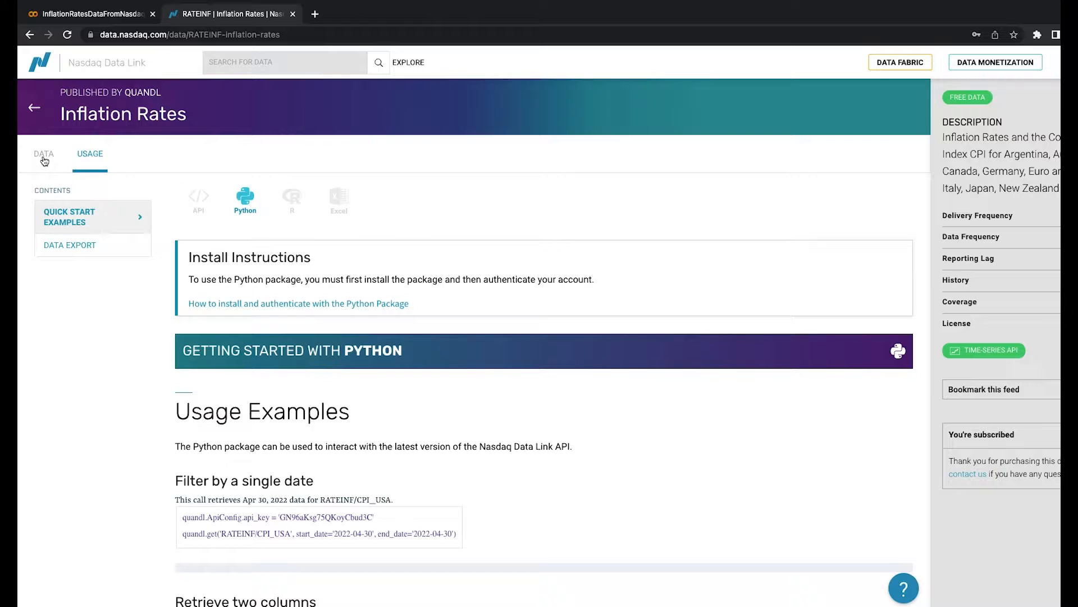
pyautogui.click(45, 161)
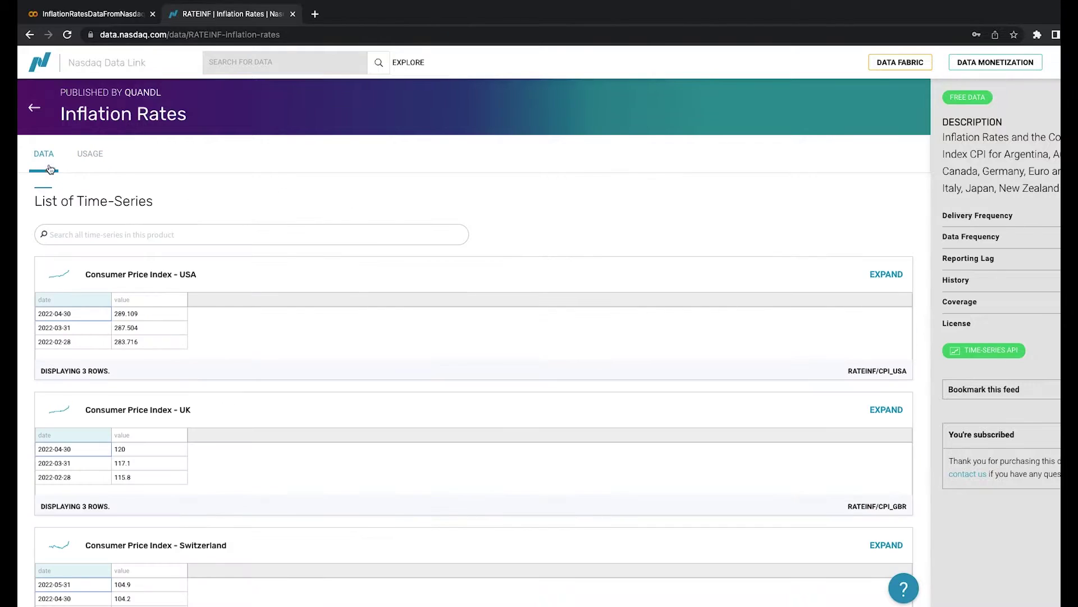
pyautogui.click(213, 279)
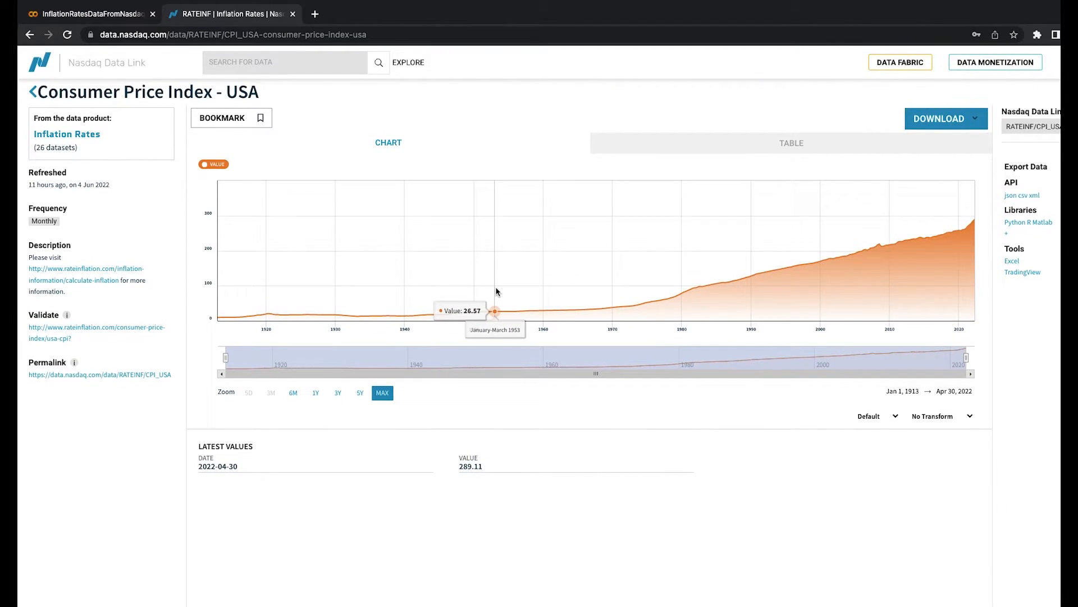
pyautogui.click(29, 35)
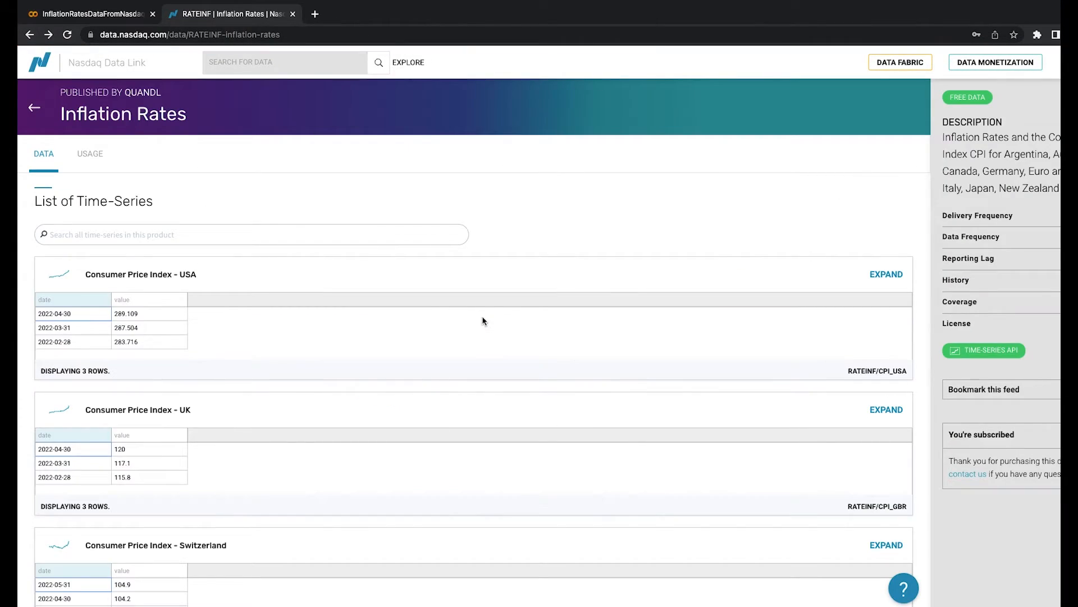
pyautogui.moveTo(849, 373); pyautogui.dragTo(907, 374)
# Step: Compare the datasets table with the RATEINF/{region} table-name code in the notebook
pyautogui.click(84, 13)
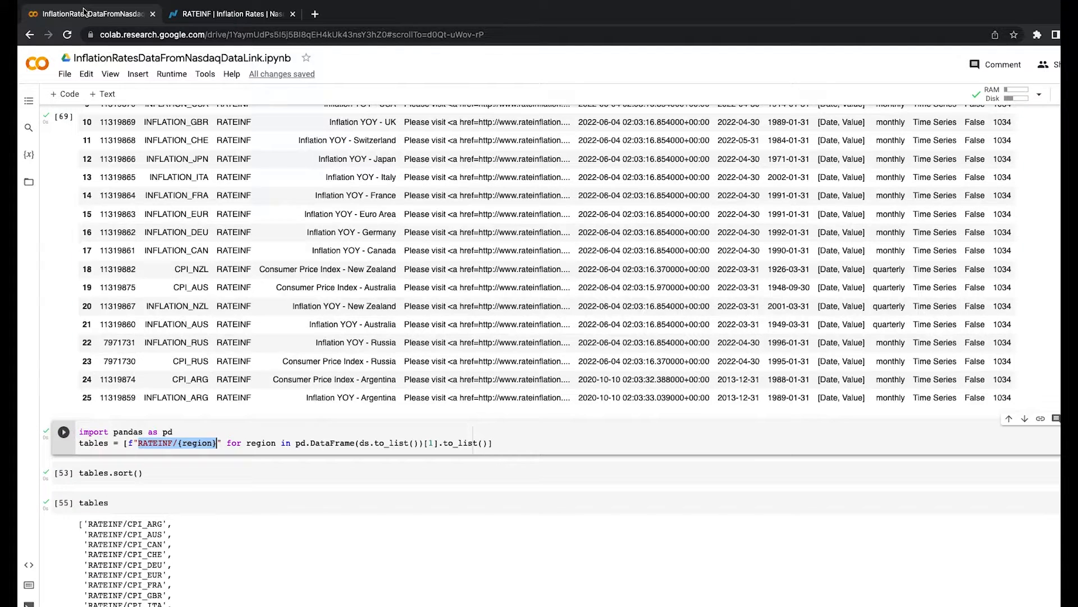
pyautogui.scroll(-2, 554, 416)
pyautogui.scroll(2, 554, 418)
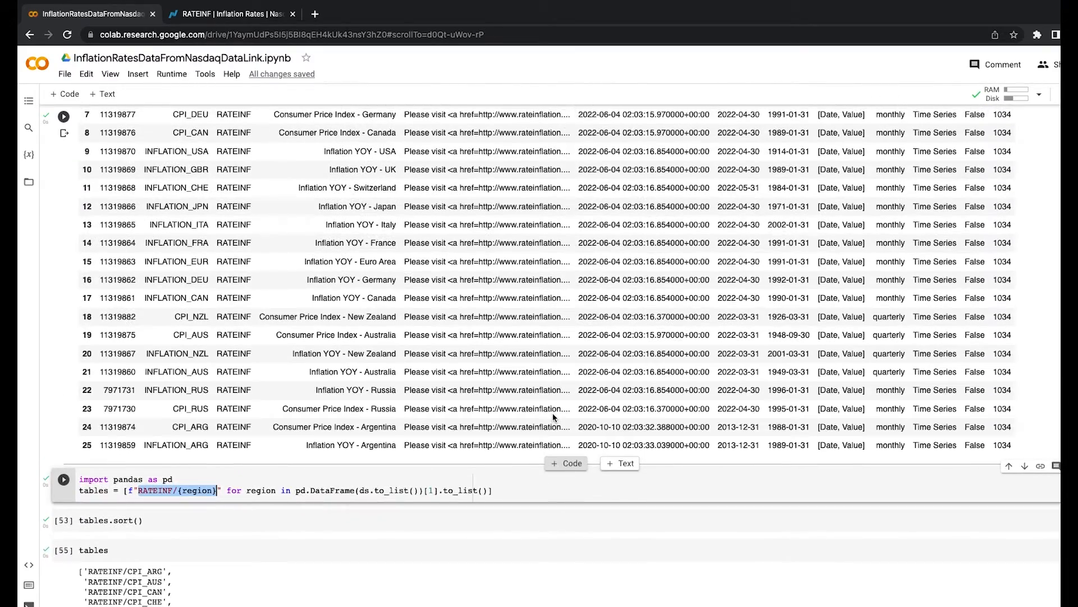
pyautogui.scroll(3, 553, 417)
pyautogui.scroll(8, 554, 417)
pyautogui.scroll(-4, 554, 417)
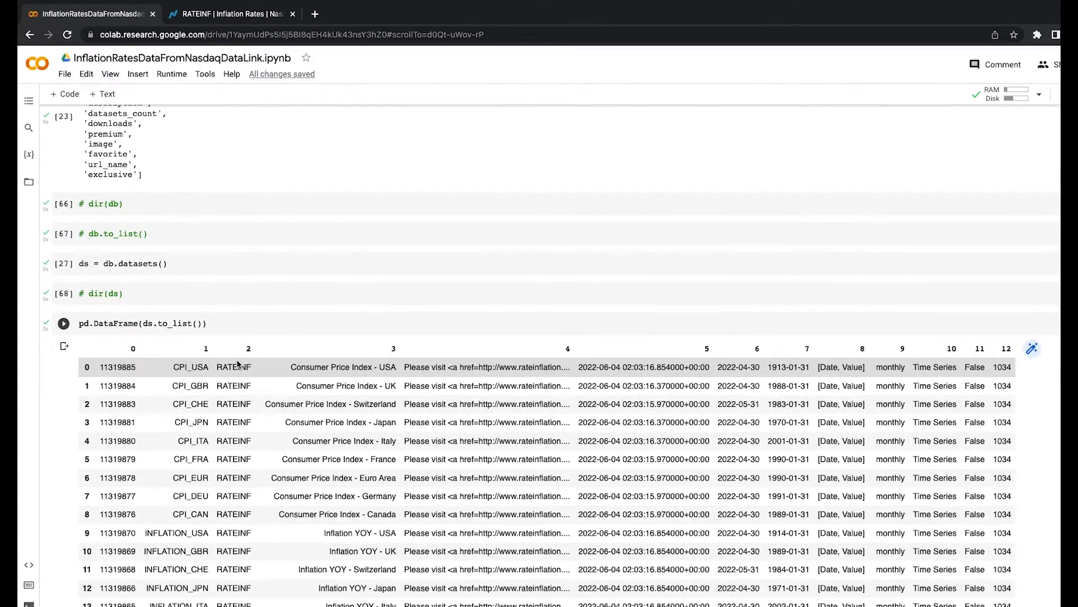
pyautogui.scroll(-1, 193, 369)
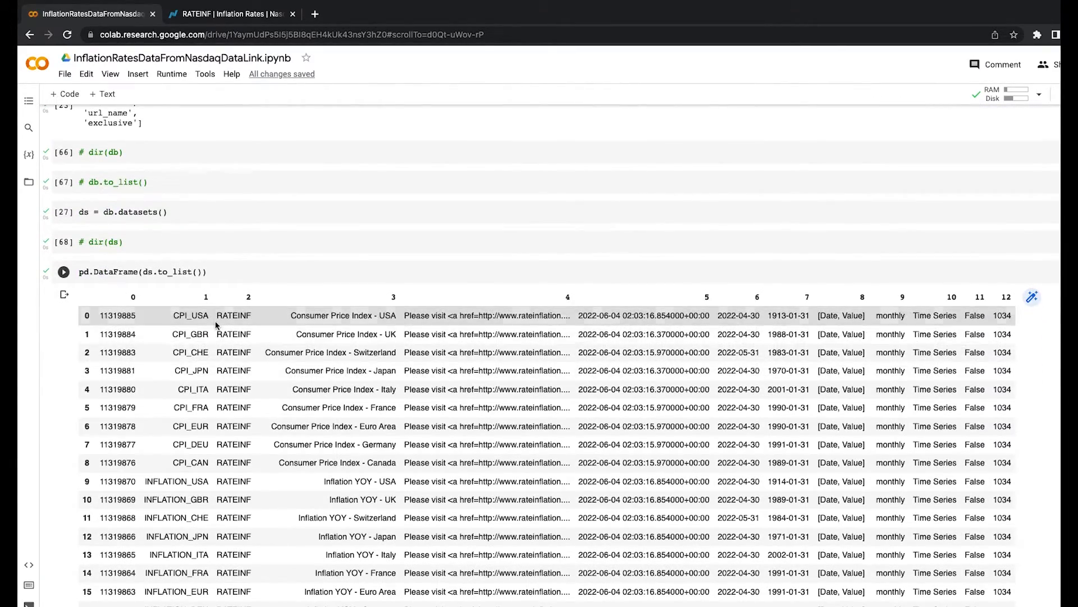
pyautogui.scroll(-2, 218, 500)
pyautogui.scroll(-2, 215, 472)
pyautogui.scroll(-1, 209, 397)
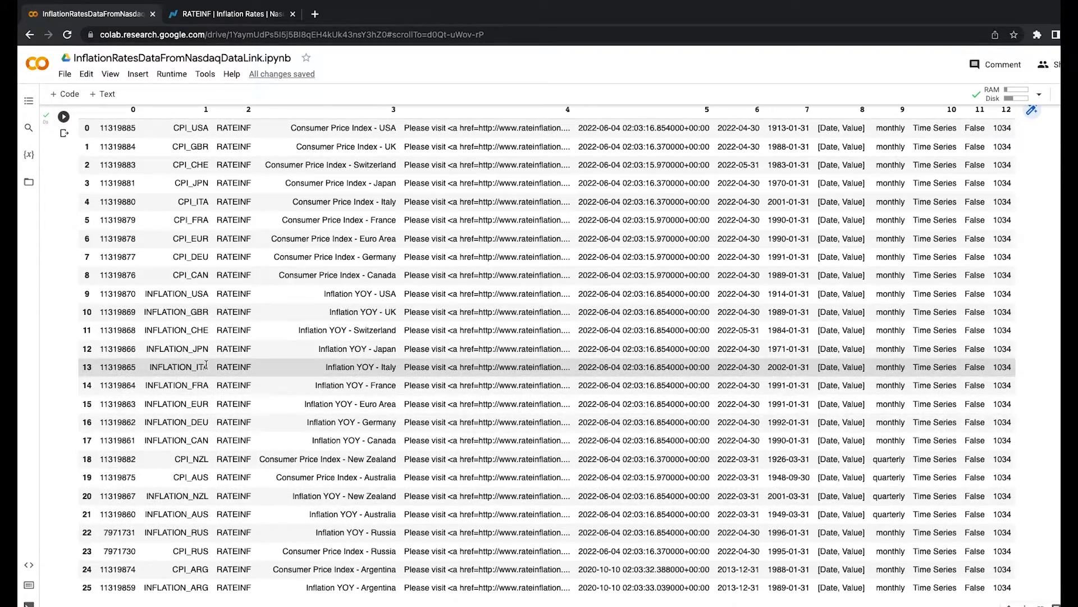
pyautogui.scroll(-1, 205, 363)
pyautogui.scroll(3, 202, 337)
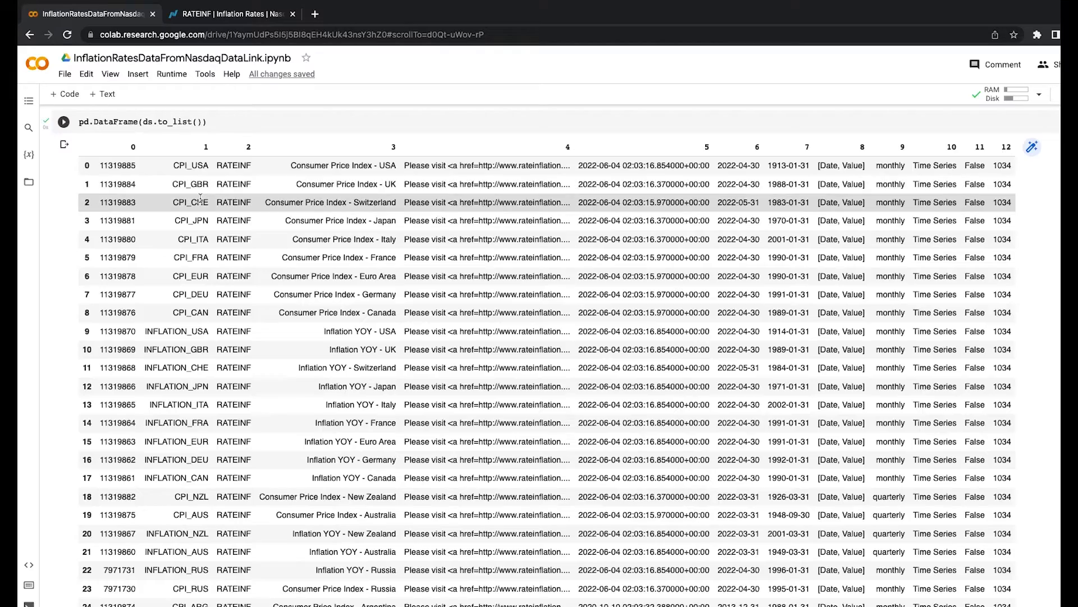
pyautogui.scroll(-1, 203, 252)
pyautogui.scroll(-2, 207, 320)
pyautogui.scroll(-1, 215, 371)
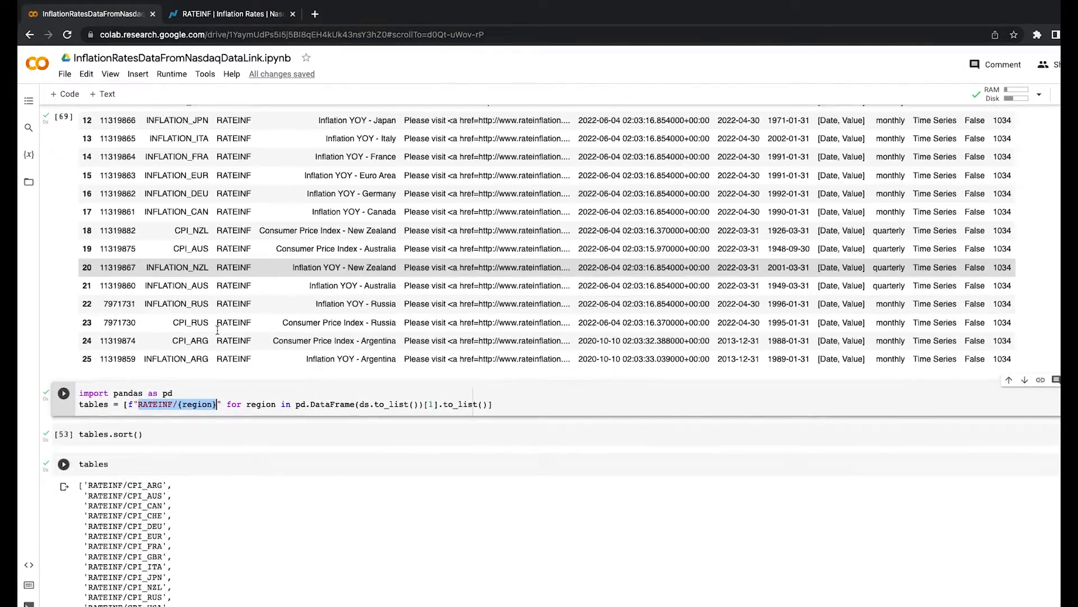
pyautogui.scroll(-1, 223, 407)
pyautogui.scroll(4, 223, 407)
pyautogui.scroll(1, 242, 345)
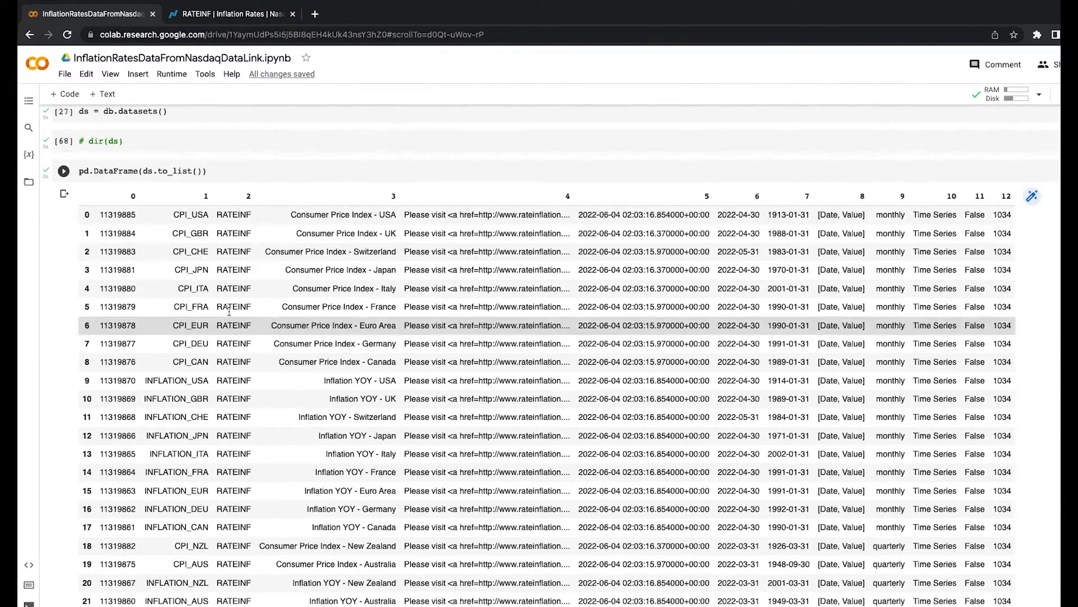
pyautogui.scroll(-3, 243, 346)
pyautogui.scroll(-1, 430, 453)
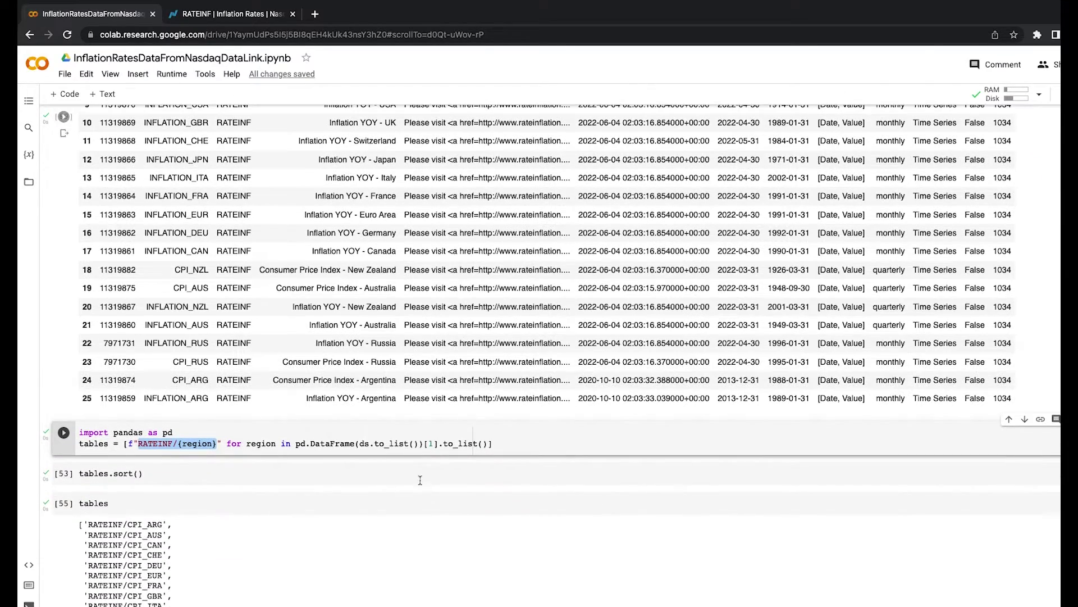
pyautogui.click(439, 444)
pyautogui.scroll(2, 435, 447)
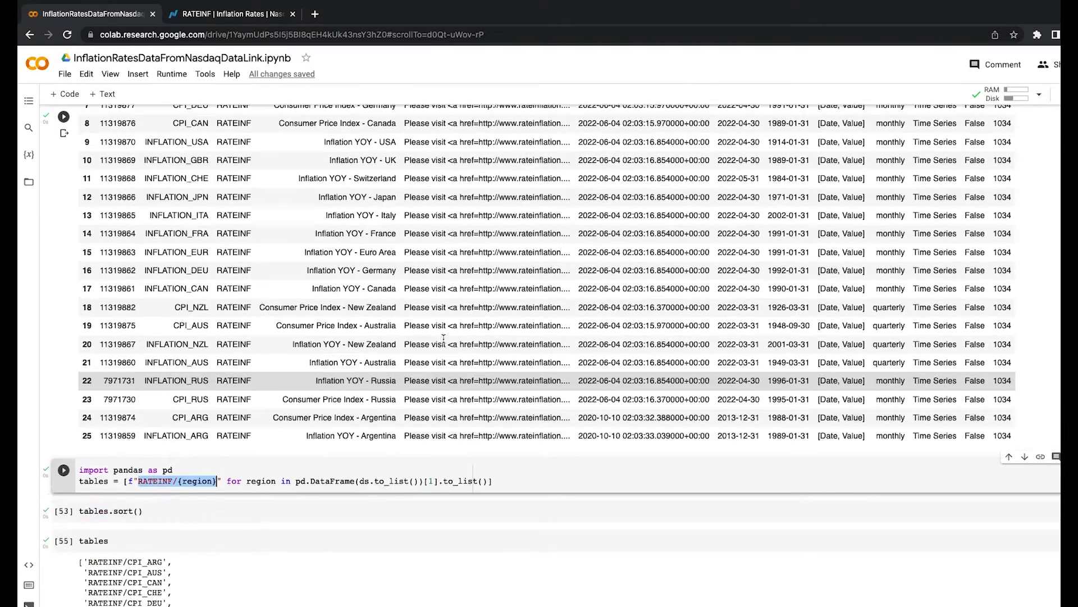
pyautogui.scroll(-1, 455, 459)
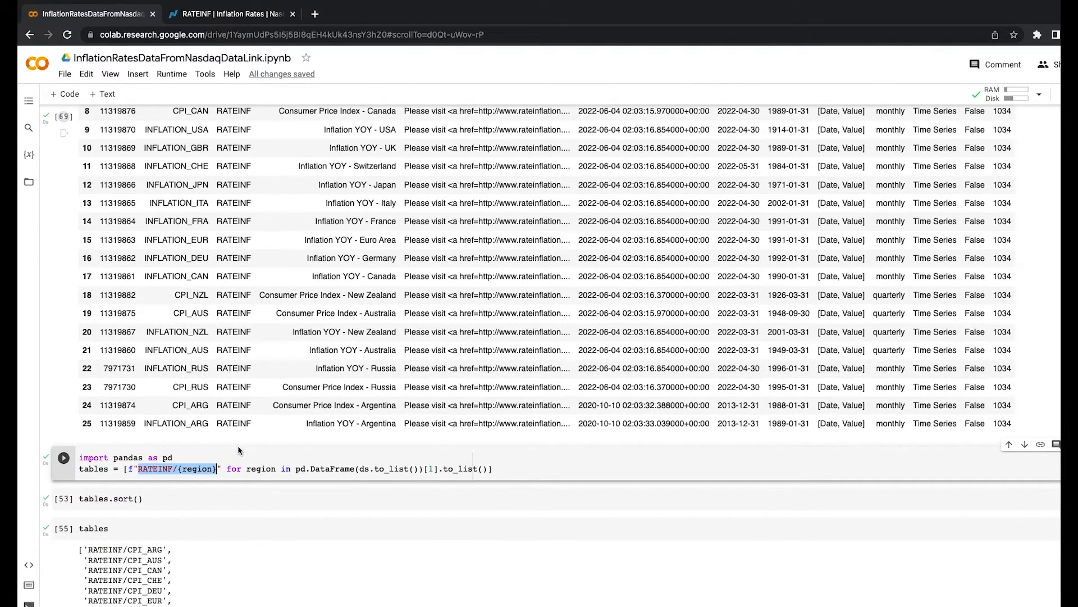
pyautogui.doubleClick(148, 471)
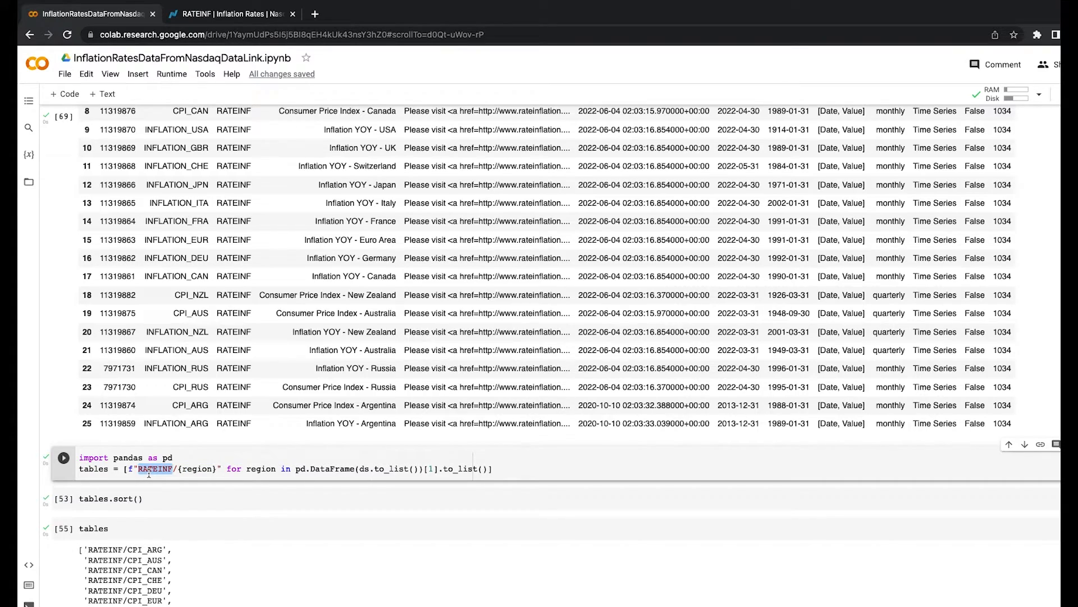
pyautogui.scroll(-1, 148, 473)
pyautogui.scroll(-1, 152, 472)
pyautogui.scroll(-1, 160, 471)
pyautogui.scroll(-2, 176, 465)
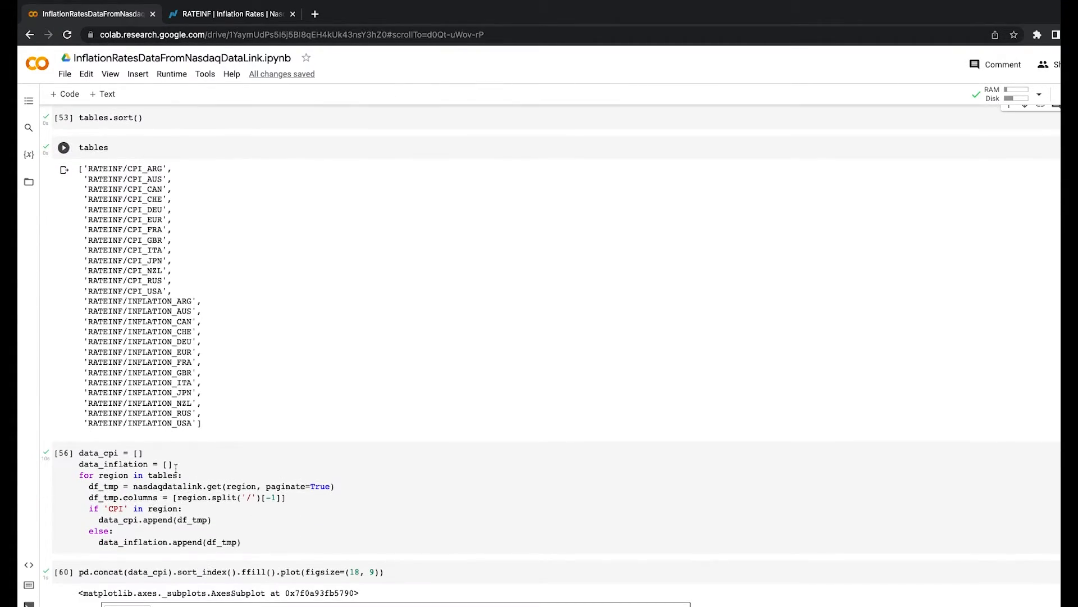
pyautogui.scroll(-1, 269, 371)
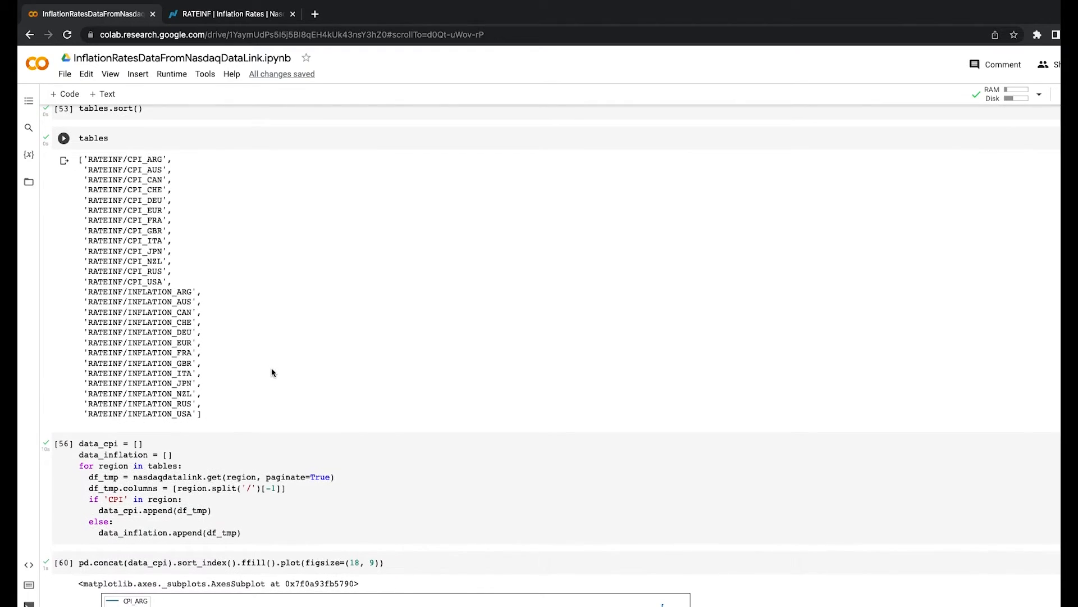
pyautogui.scroll(-1, 221, 436)
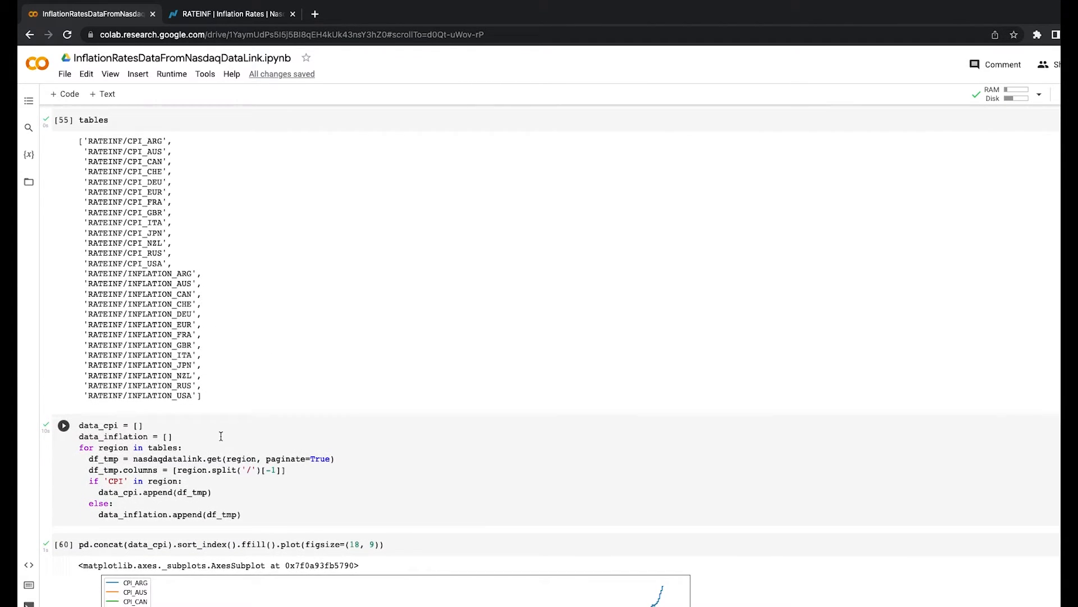
pyautogui.scroll(-1, 221, 435)
pyautogui.scroll(-1, 221, 436)
pyautogui.scroll(-2, 221, 435)
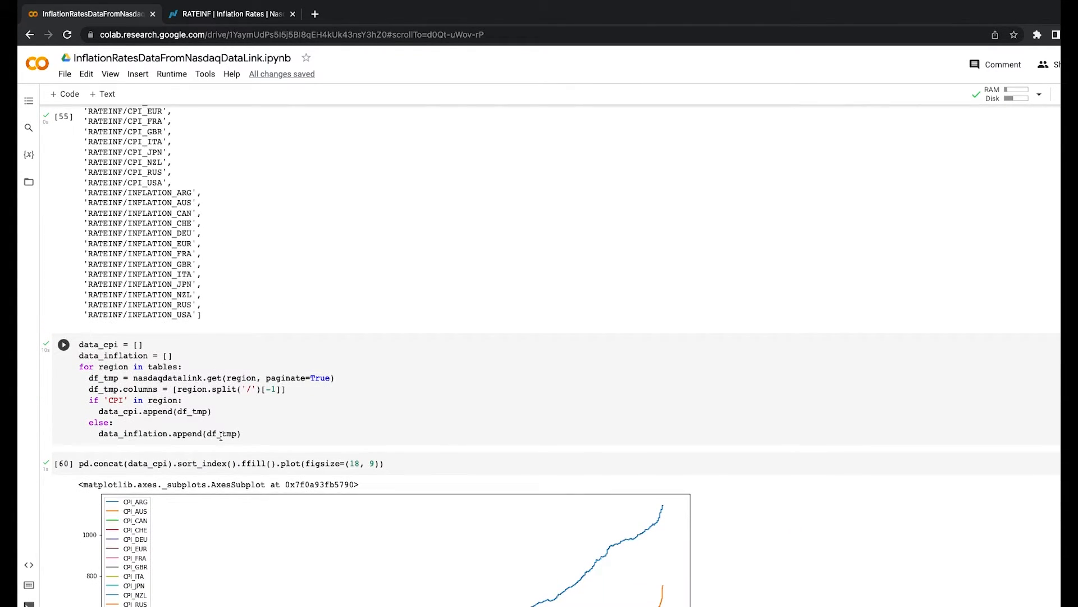
pyautogui.scroll(-1, 221, 436)
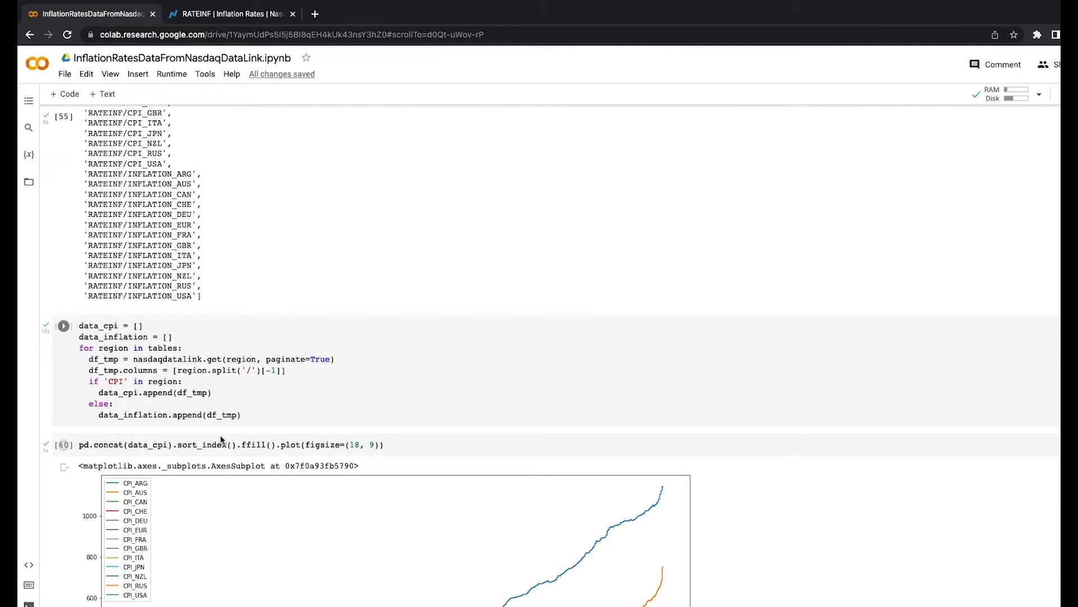
pyautogui.doubleClick(106, 326)
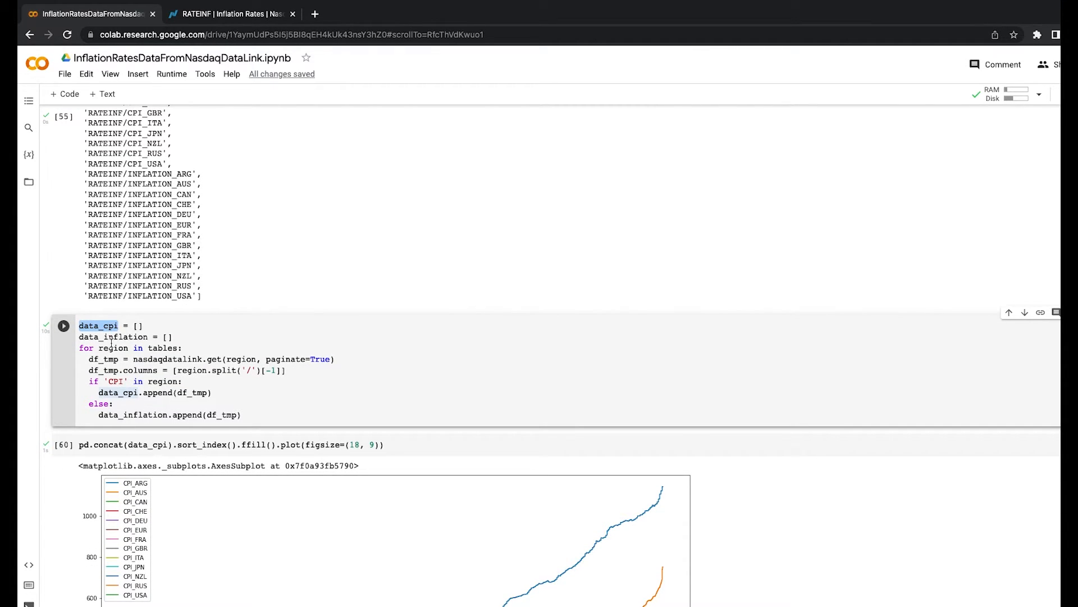
pyautogui.doubleClick(112, 338)
pyautogui.scroll(-1, 114, 339)
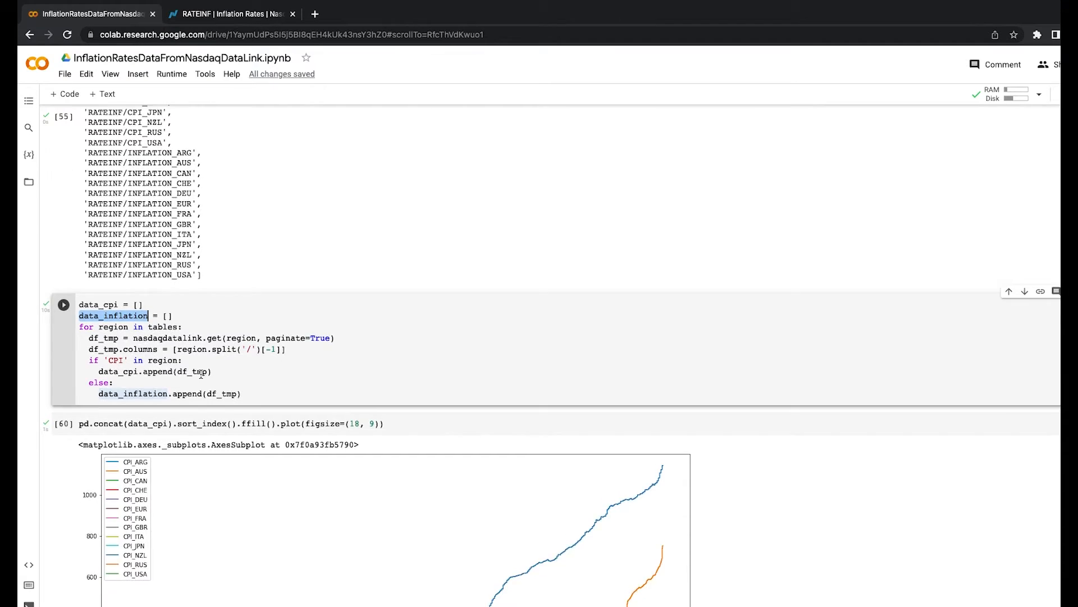
pyautogui.scroll(-1, 327, 351)
pyautogui.scroll(-1, 327, 350)
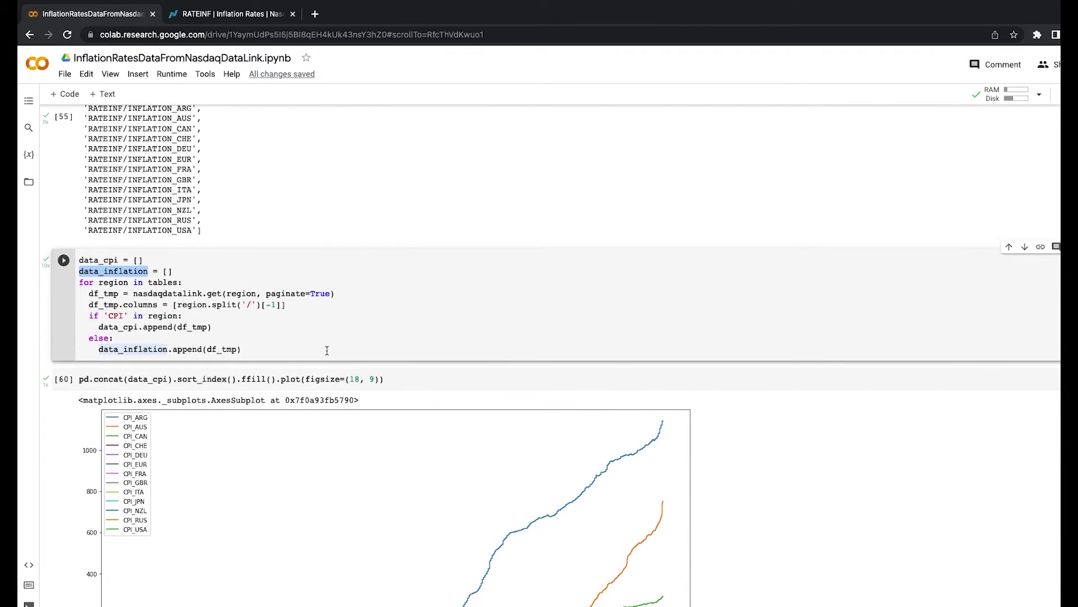
pyautogui.doubleClick(242, 294)
pyautogui.scroll(-2, 245, 295)
pyautogui.scroll(-1, 250, 295)
pyautogui.moveTo(250, 378)
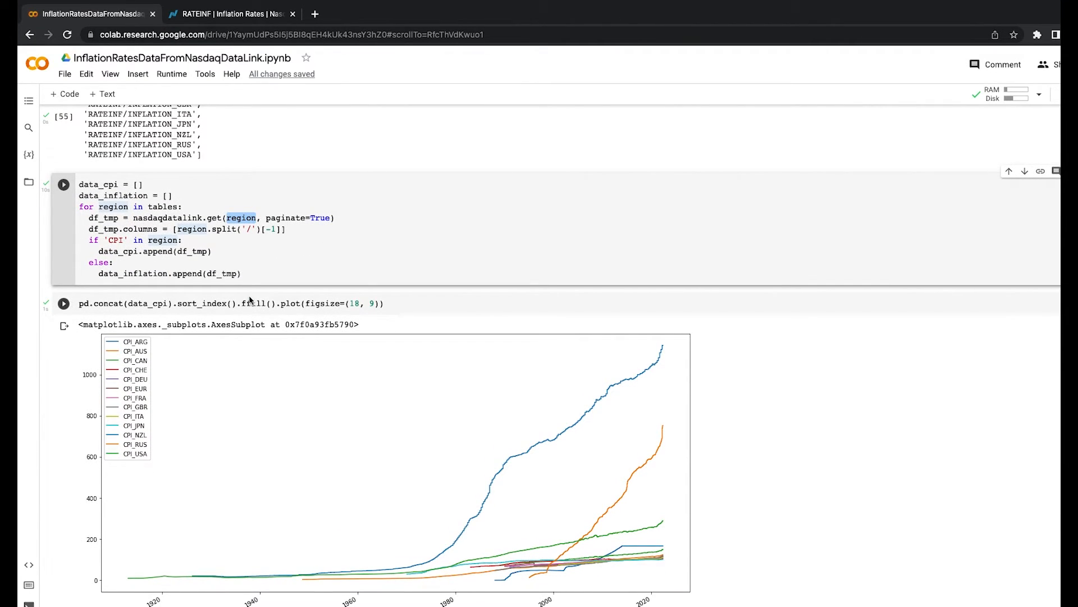
pyautogui.scroll(-2, 250, 299)
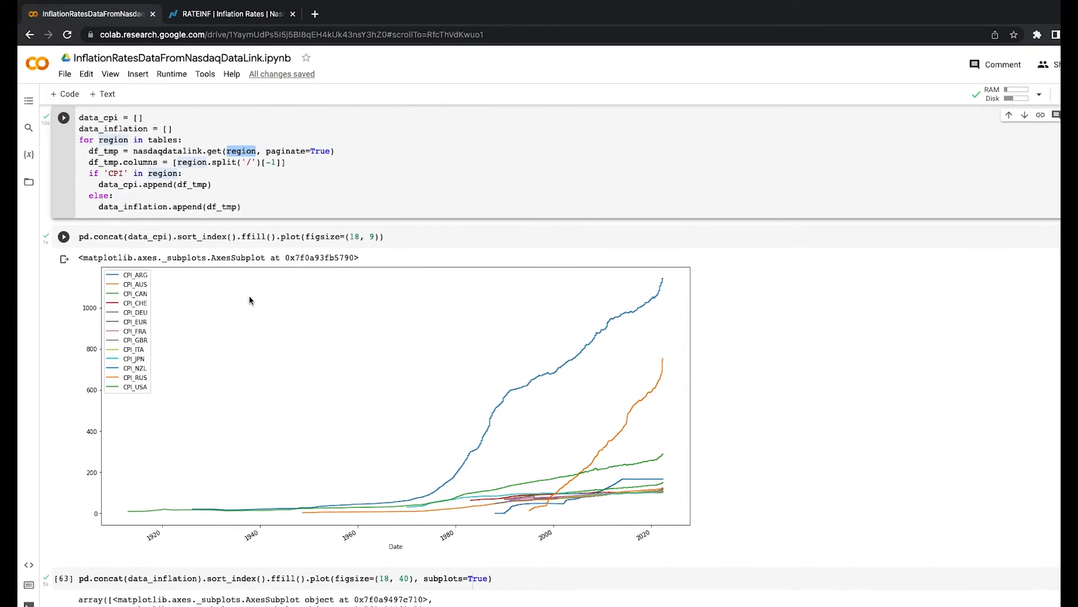
pyautogui.scroll(-1, 250, 297)
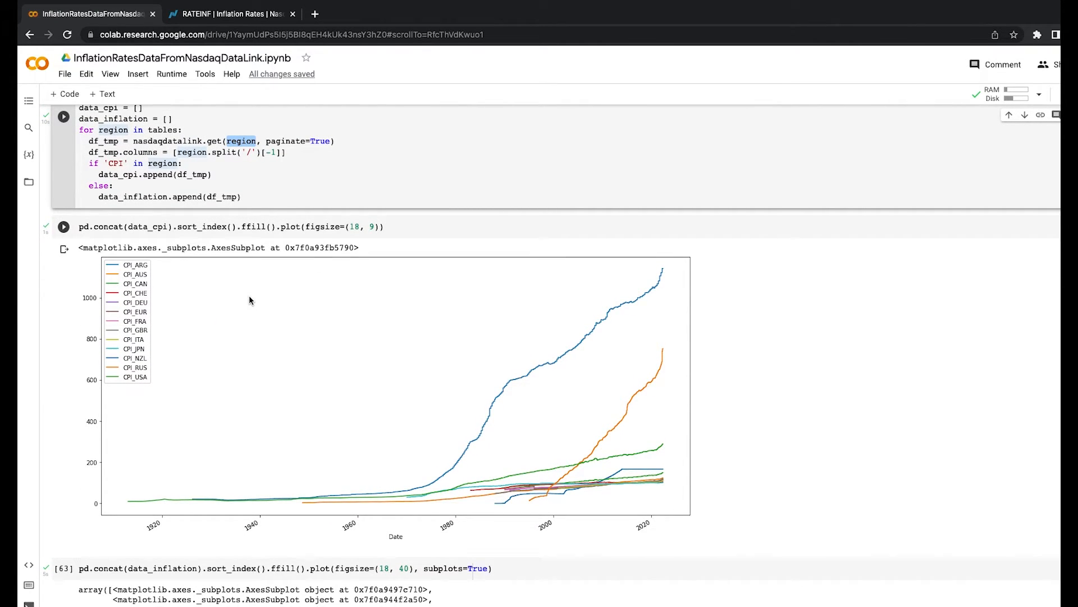
pyautogui.scroll(-1, 250, 297)
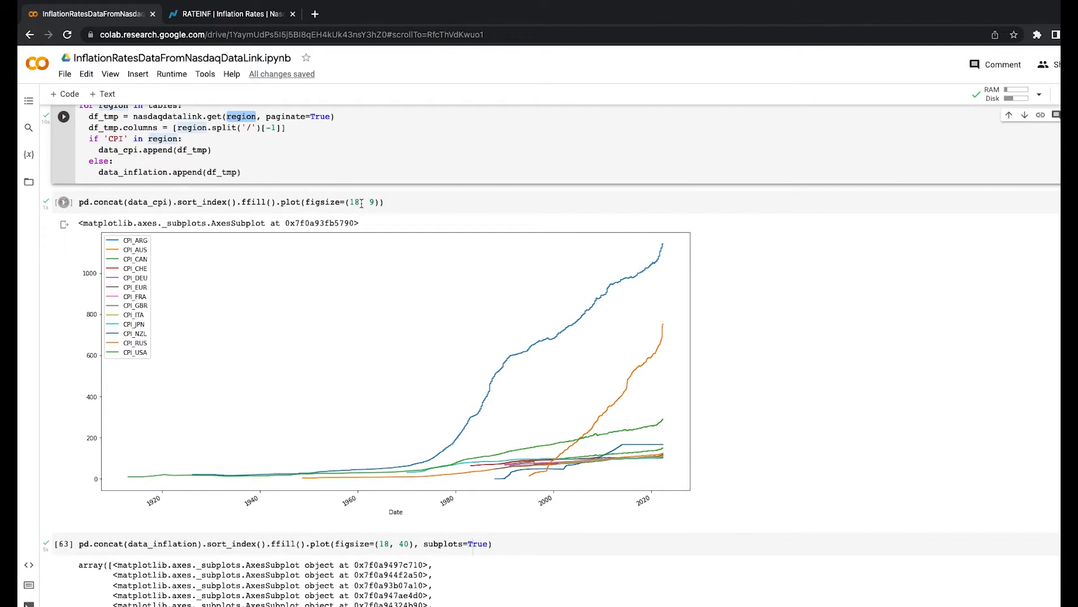
pyautogui.moveTo(384, 202); pyautogui.dragTo(277, 202)
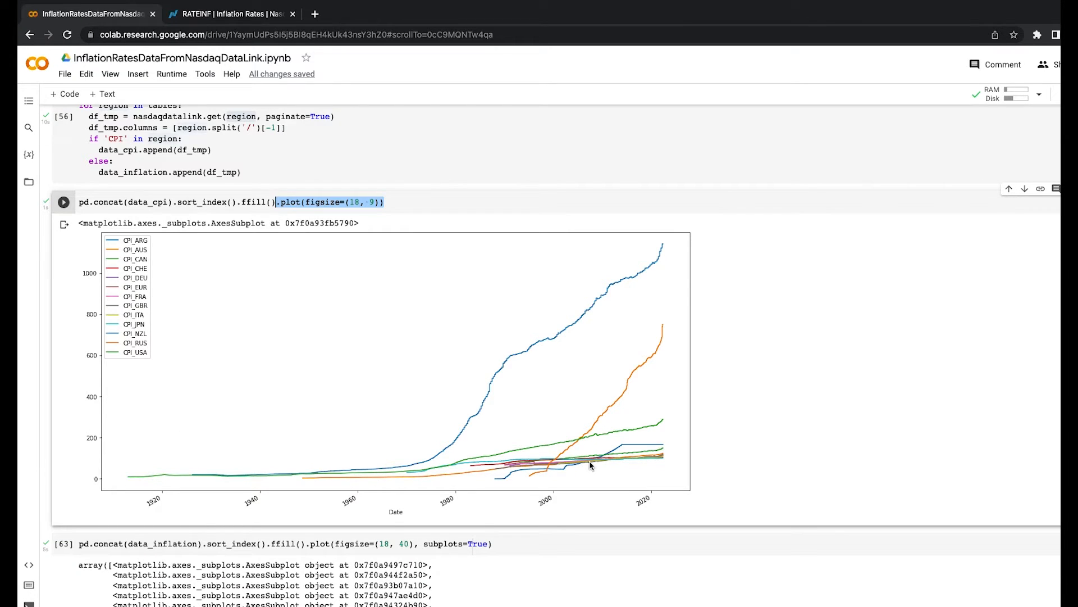
pyautogui.scroll(-1, 626, 321)
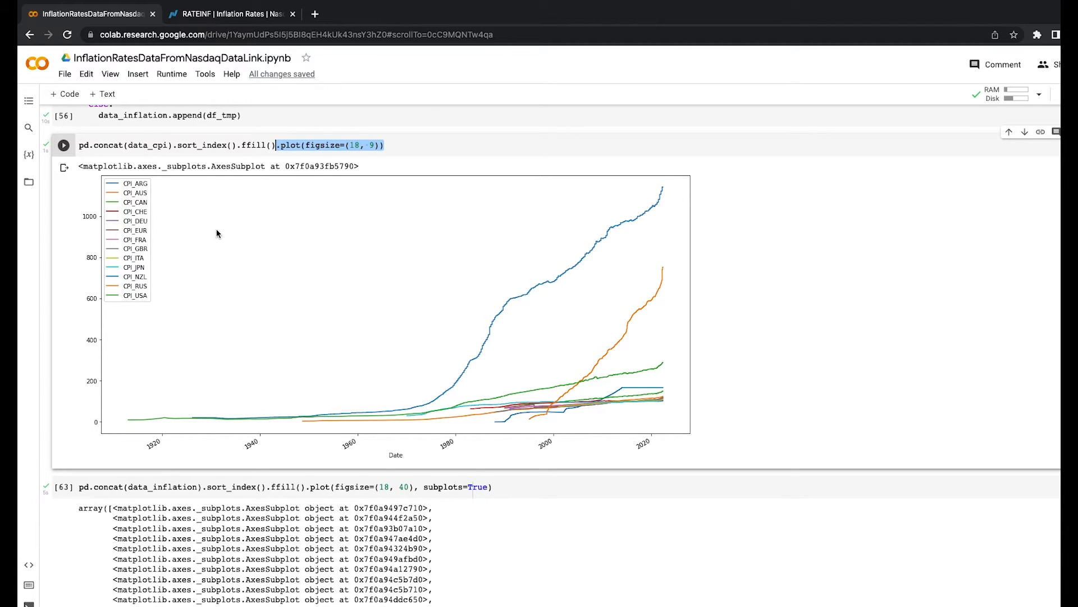
pyautogui.scroll(-4, 662, 427)
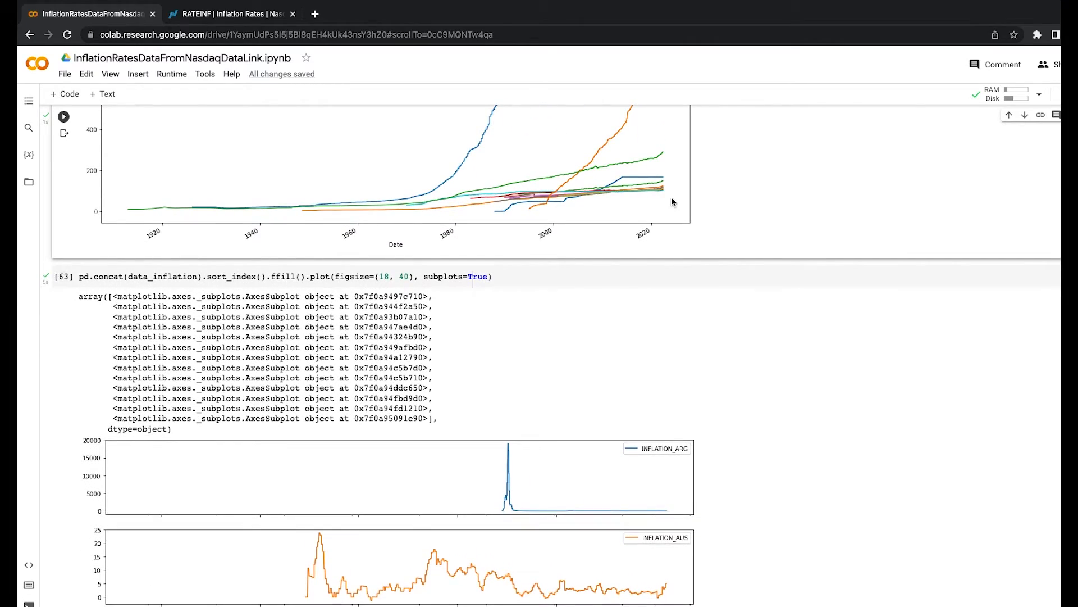
pyautogui.scroll(8, 672, 202)
pyautogui.scroll(-4, 672, 203)
pyautogui.scroll(-4, 672, 202)
pyautogui.scroll(-1, 672, 202)
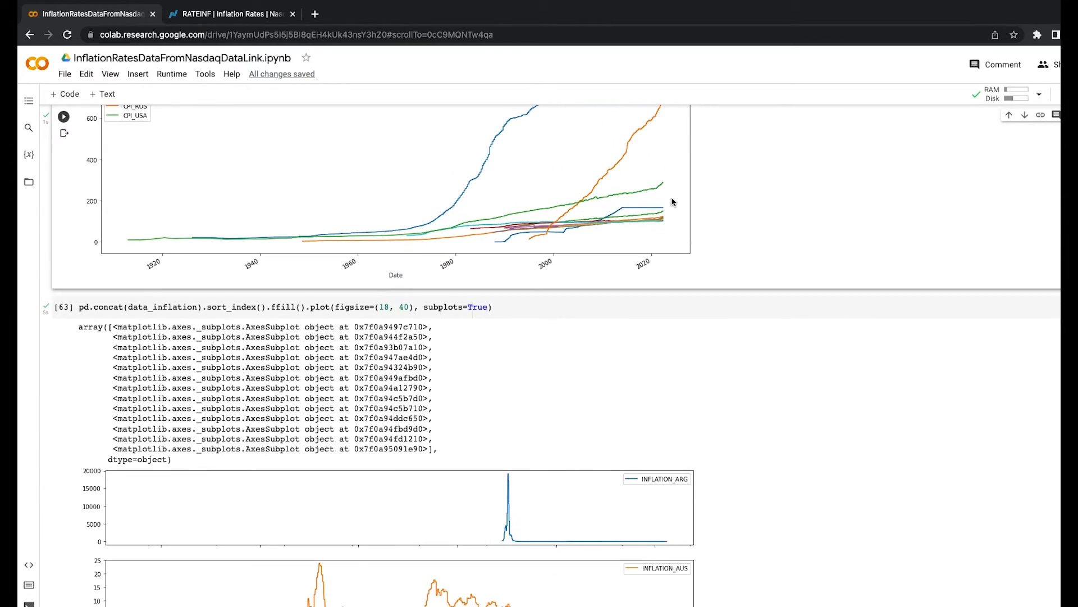
pyautogui.scroll(-1, 587, 432)
pyautogui.scroll(-1, 587, 432)
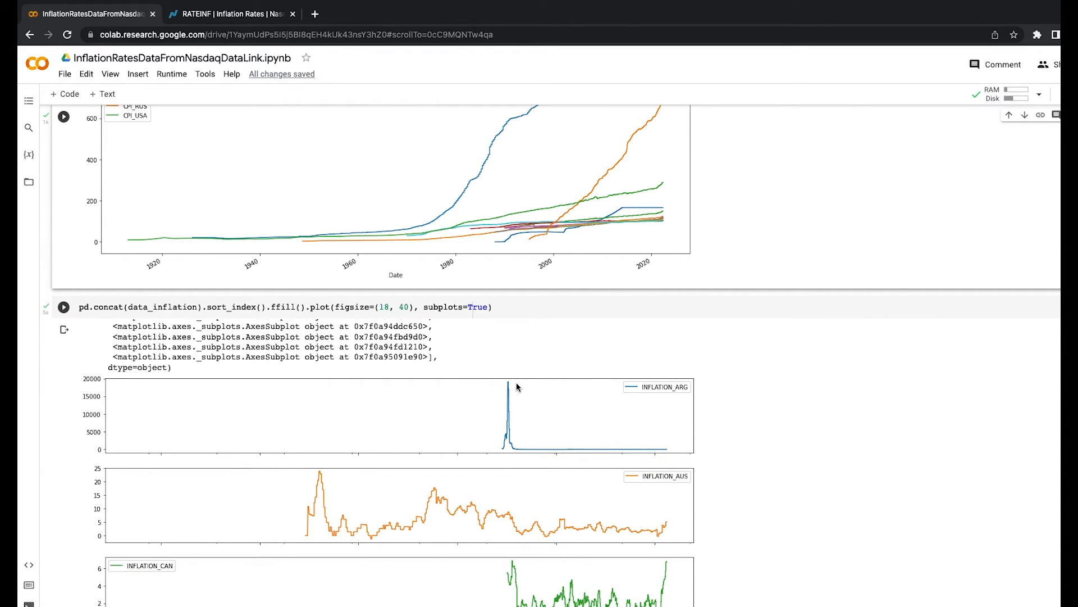
pyautogui.scroll(1, 518, 466)
pyautogui.scroll(1, 519, 472)
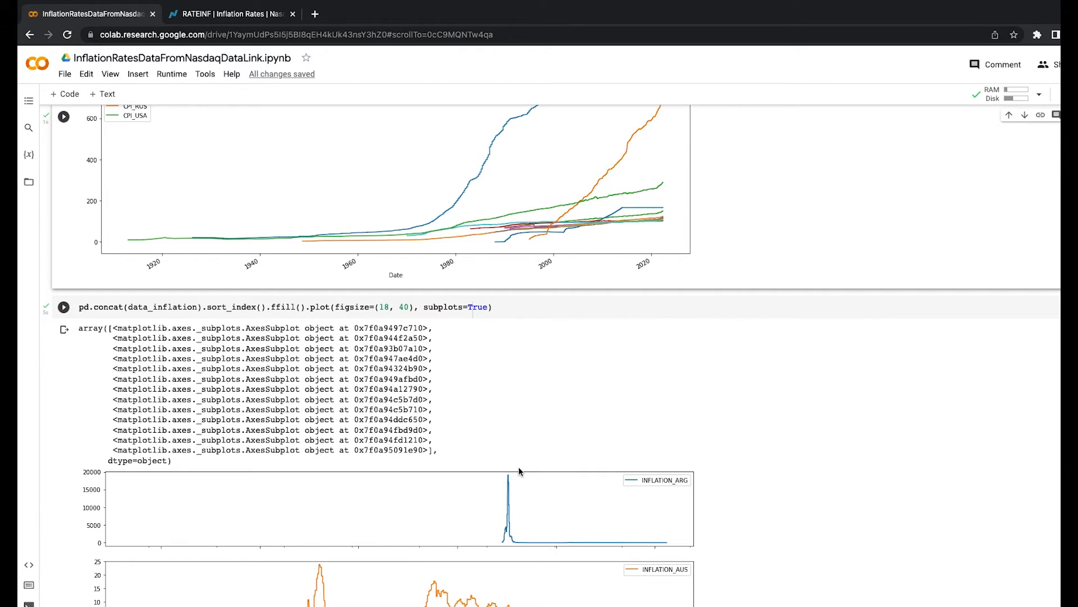
# Step: Rerun the data_inflation plot without subplots=True as one combined chart
pyautogui.moveTo(490, 307); pyautogui.dragTo(422, 308)
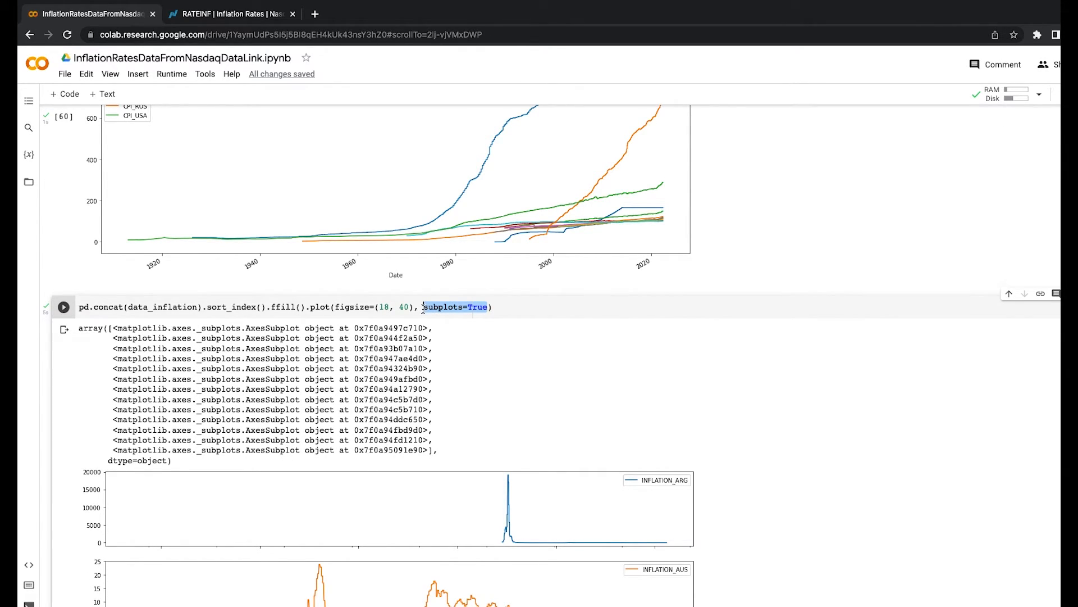
pyautogui.press('BackSpace')
pyautogui.press('BackSpace')
pyautogui.press('BackSpace')
pyautogui.hotkey('shift', 'Return')
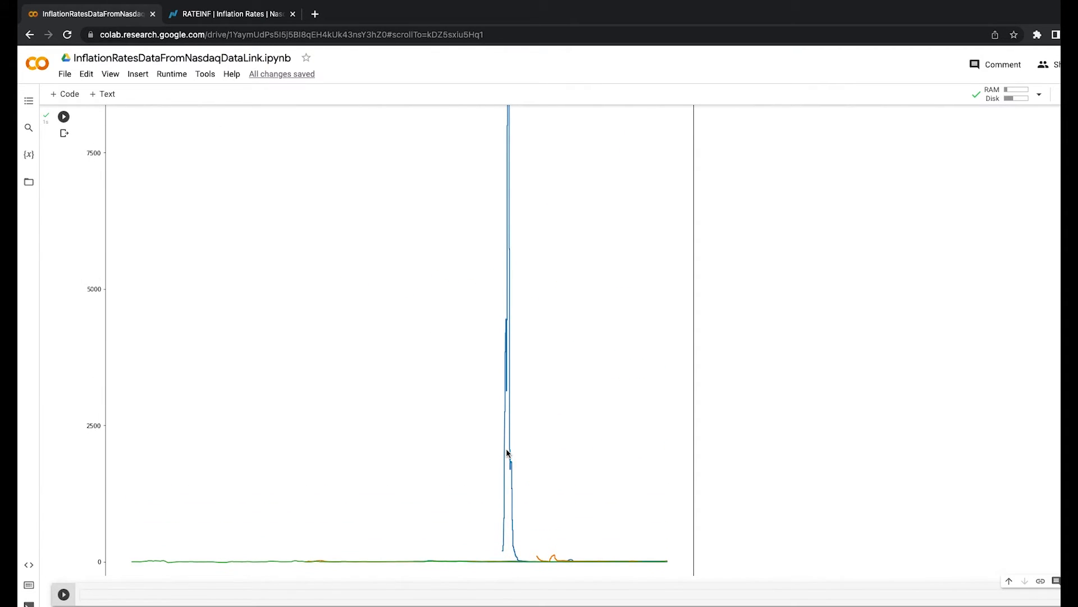
pyautogui.scroll(5, 616, 440)
pyautogui.scroll(5, 616, 440)
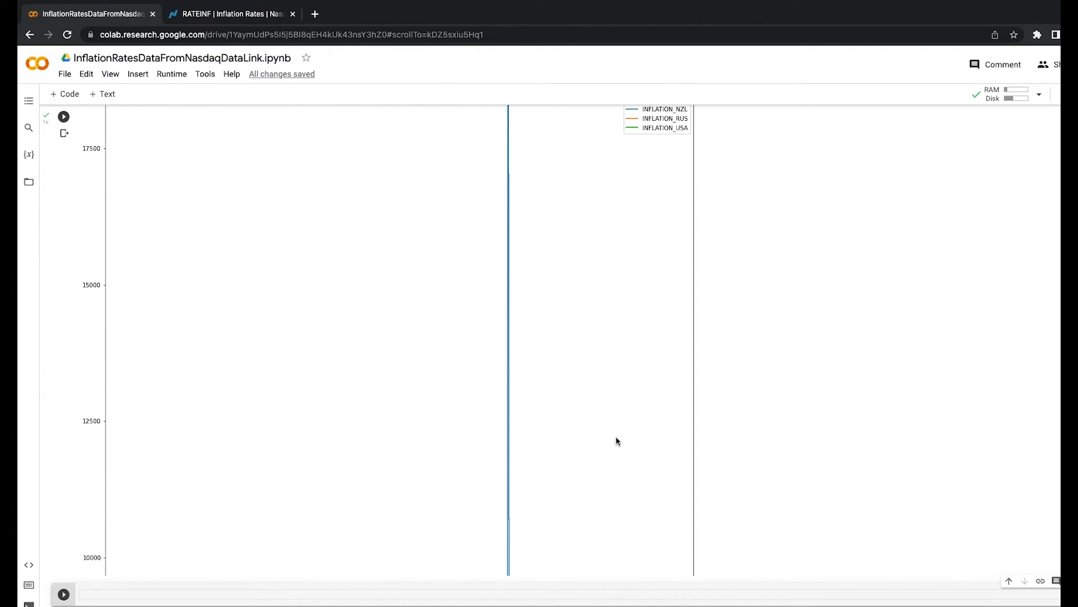
pyautogui.scroll(4, 616, 441)
# Step: Restore subplots=True and rerun to draw per-country inflation subplots
pyautogui.click(476, 435)
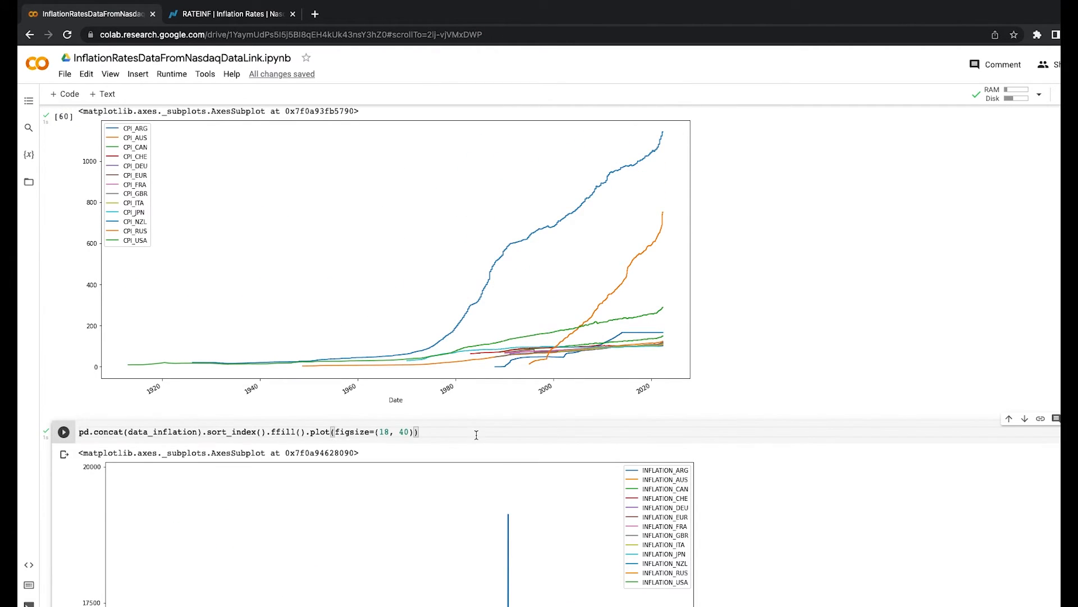
pyautogui.write(', subplots=True')
pyautogui.hotkey('shift', 'Return')
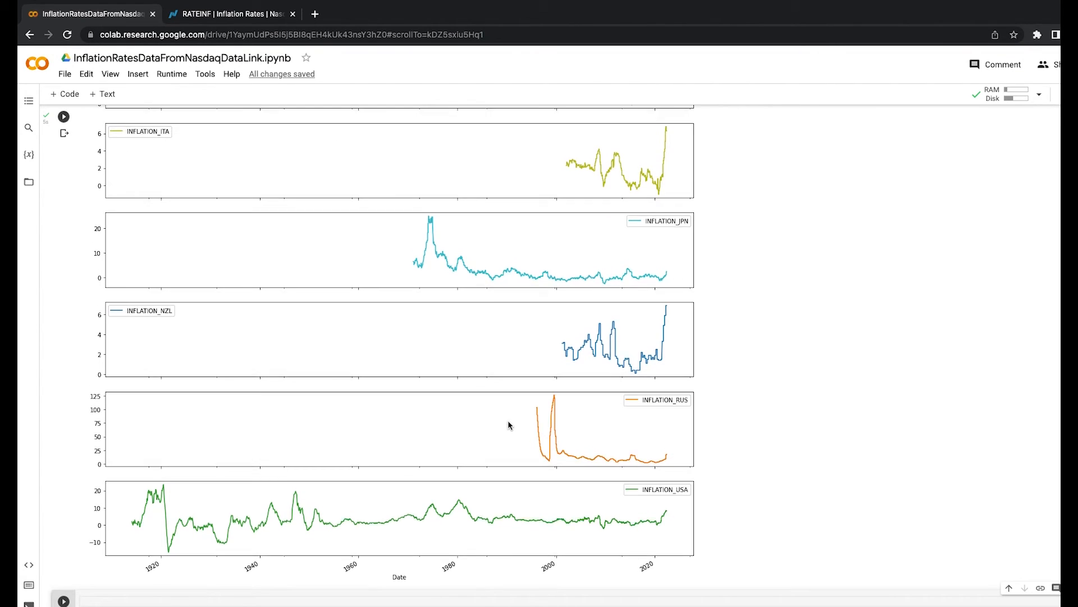
pyautogui.scroll(3, 508, 426)
pyautogui.scroll(3, 508, 426)
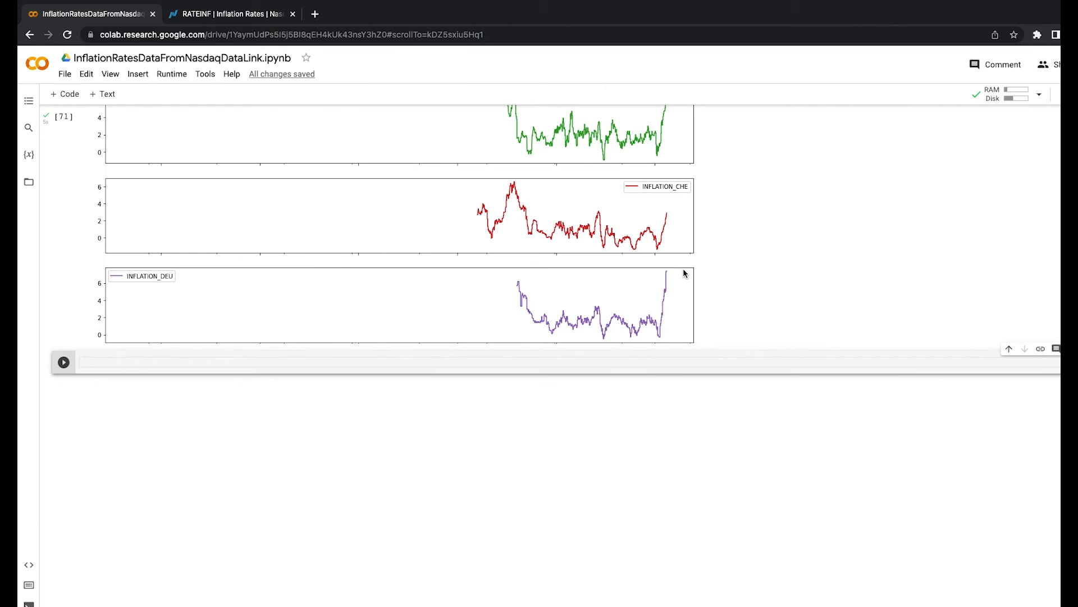
pyautogui.scroll(5, 465, 135)
# Step: Clear the RATEINF search on Nasdaq Data Link to show the featured free datasets
pyautogui.click(251, 17)
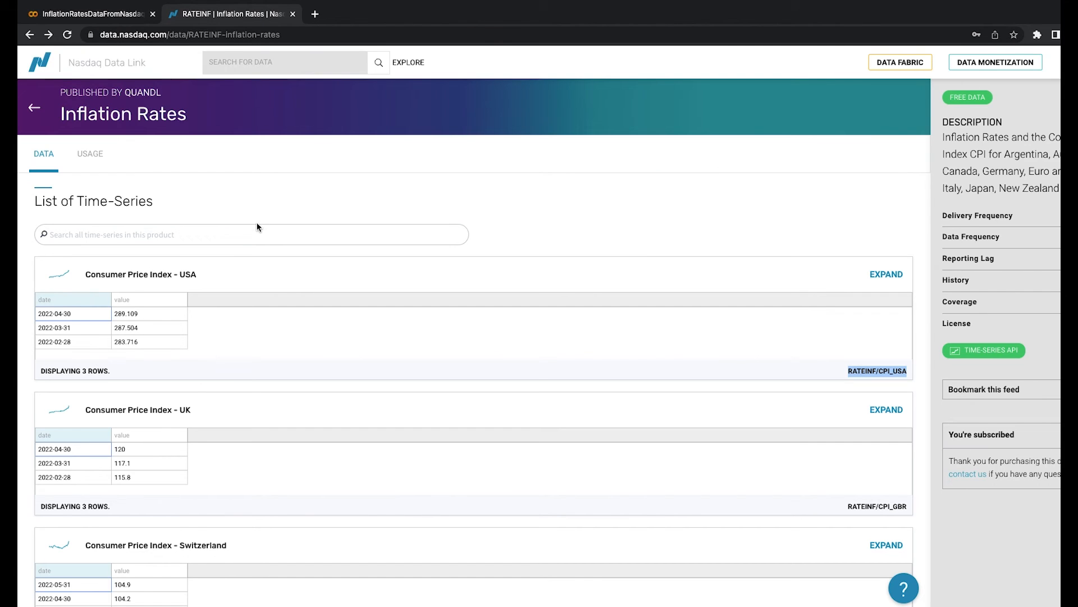
pyautogui.click(35, 109)
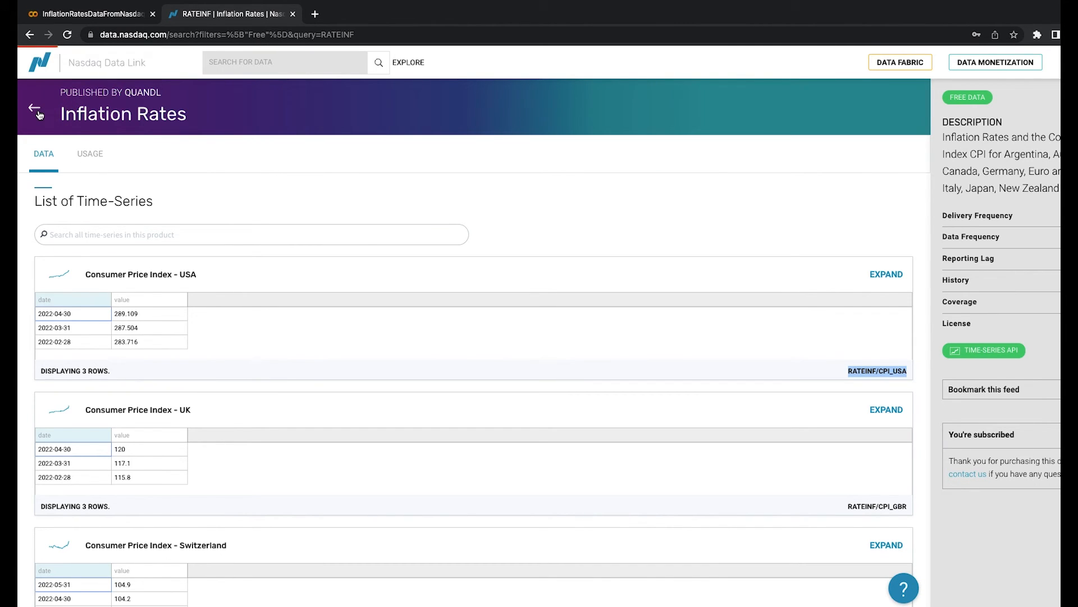
pyautogui.moveTo(367, 66); pyautogui.dragTo(103, 59)
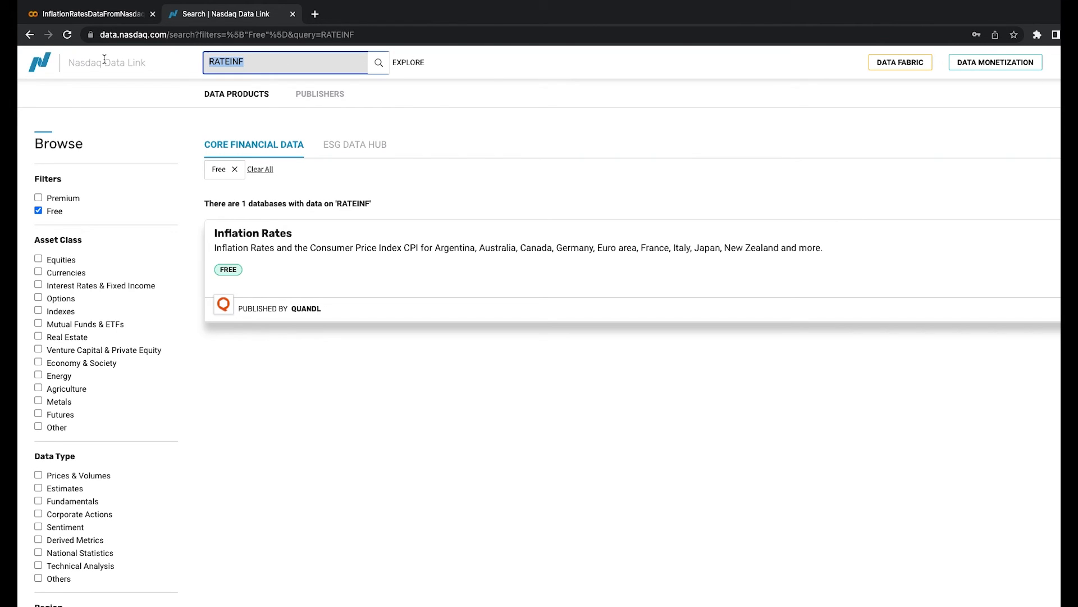
pyautogui.press('BackSpace')
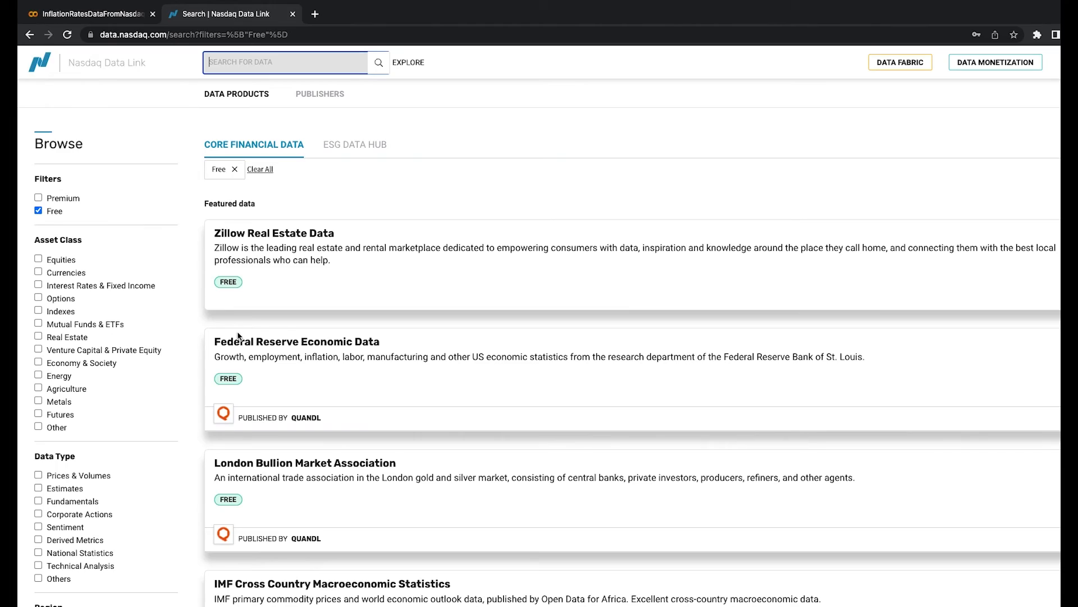
pyautogui.scroll(-2, 343, 447)
pyautogui.scroll(-2, 343, 448)
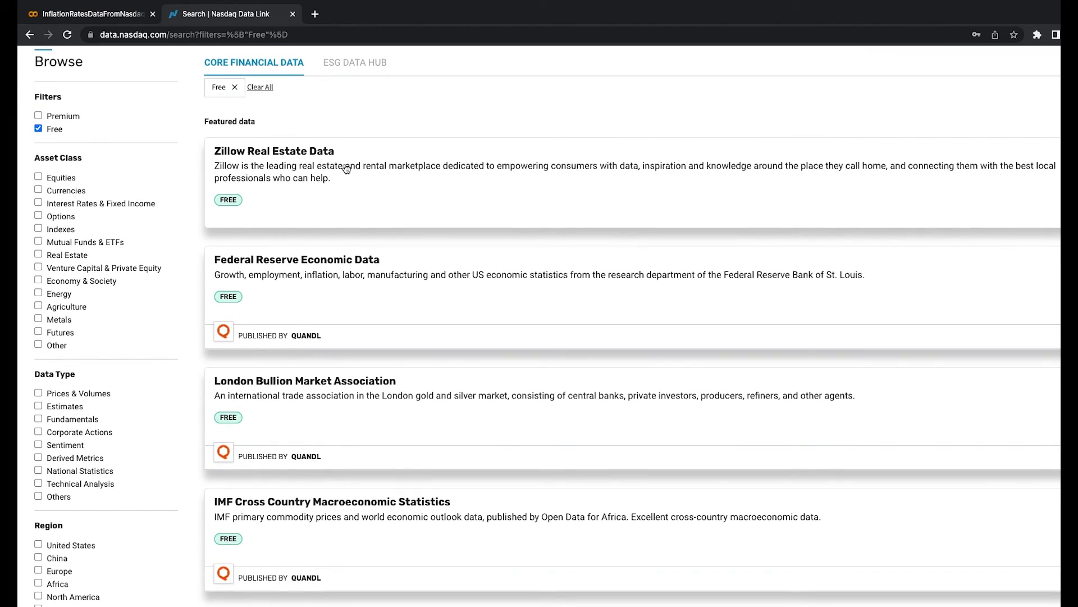
pyautogui.scroll(-2, 344, 222)
pyautogui.scroll(-5, 344, 221)
pyautogui.scroll(-3, 344, 220)
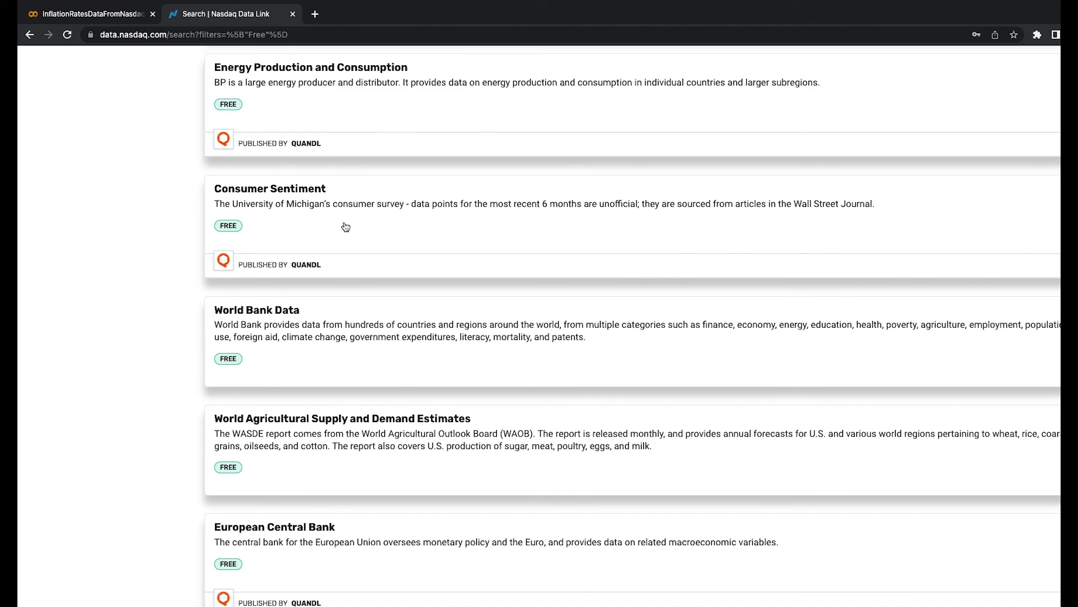
pyautogui.scroll(-7, 344, 225)
pyautogui.scroll(2, 344, 226)
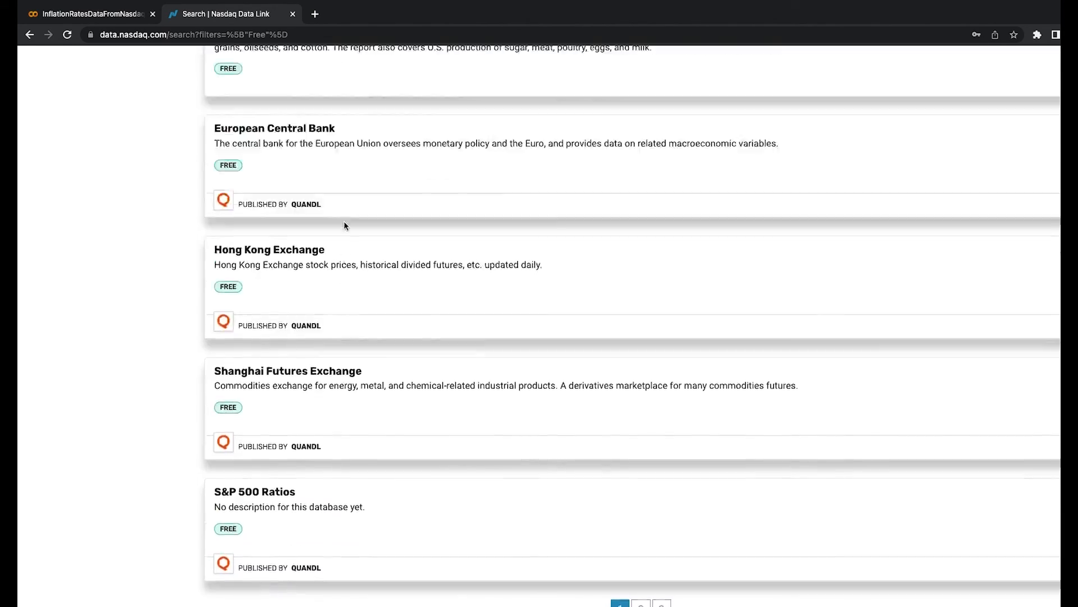
pyautogui.scroll(7, 343, 226)
pyautogui.scroll(10, 344, 226)
# Step: Switch back to the Colab notebook showing the RATEINF setup and dataset listing cells
pyautogui.click(82, 12)
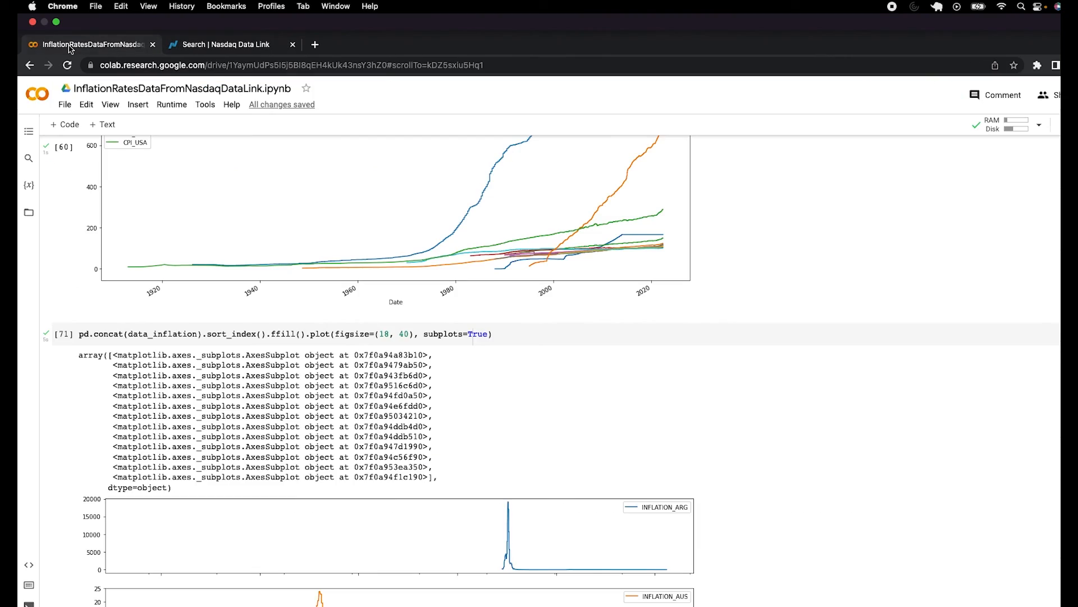
pyautogui.scroll(2, 276, 364)
pyautogui.scroll(10, 276, 364)
pyautogui.scroll(3, 276, 364)
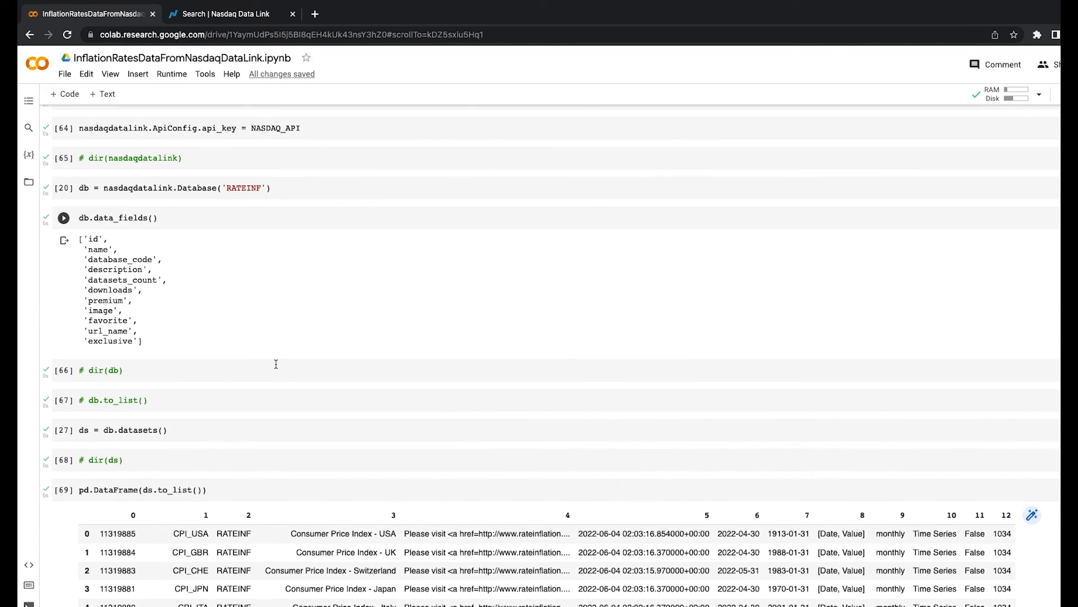
pyautogui.scroll(1, 275, 364)
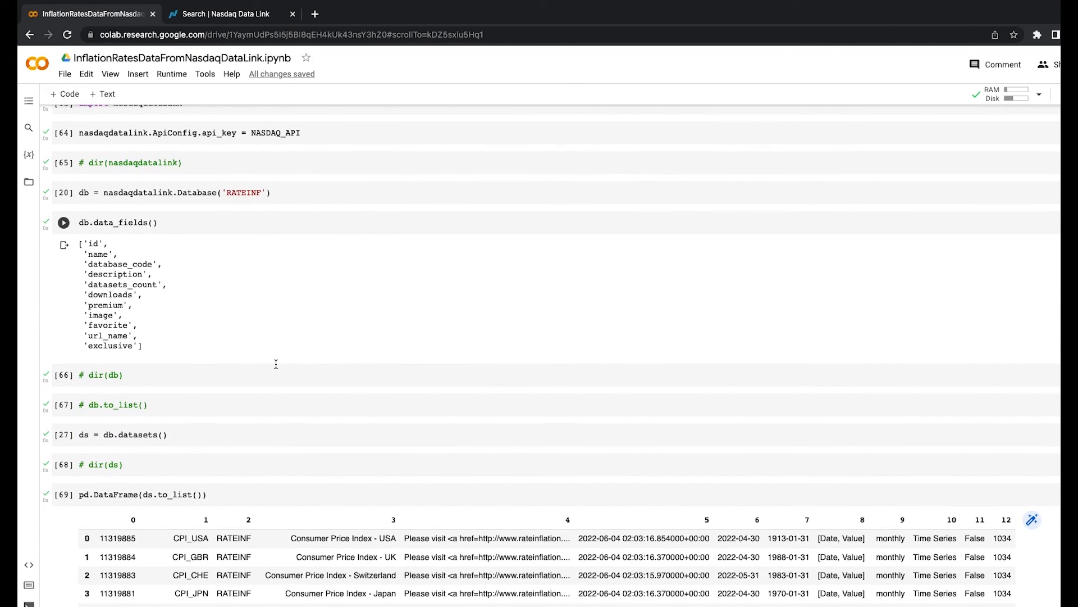